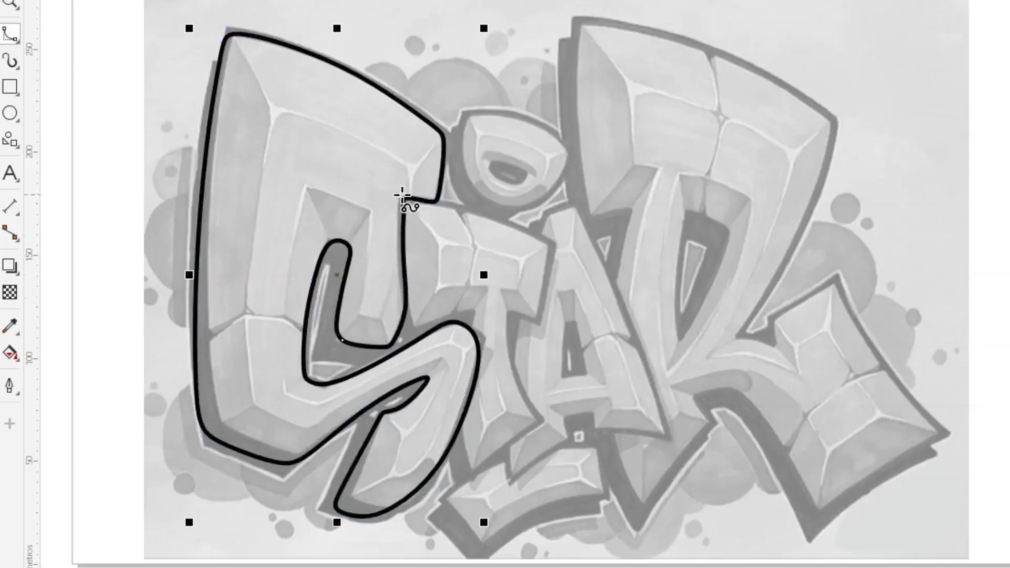
- Trace the outlines of the T and the A, plus the A's counter, as closed B-spline curves over the sketch
{"action": "mouse_move", "coordinate": [402, 196]}
{"action": "left_mouse_down"}
{"action": "mouse_move", "coordinate": [517, 225]}
{"action": "mouse_move", "coordinate": [547, 271]}
{"action": "mouse_move", "coordinate": [530, 322]}
{"action": "mouse_move", "coordinate": [510, 333]}
{"action": "mouse_move", "coordinate": [547, 424]}
{"action": "mouse_move", "coordinate": [469, 474]}
{"action": "mouse_move", "coordinate": [453, 405]}
{"action": "mouse_move", "coordinate": [472, 315]}
{"action": "mouse_move", "coordinate": [412, 315]}
{"action": "mouse_move", "coordinate": [398, 202]}
{"action": "left_mouse_up"}
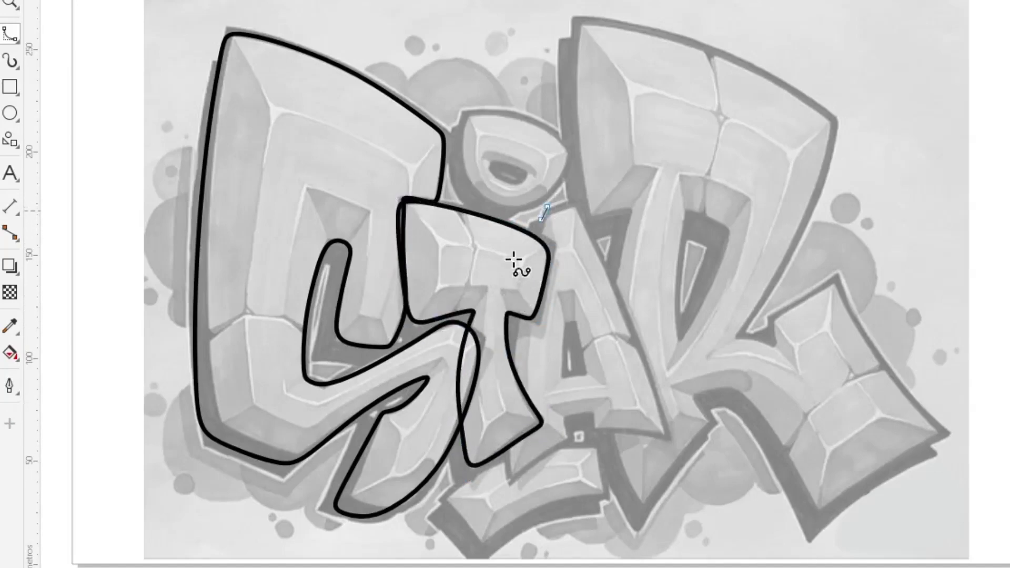
{"action": "mouse_move", "coordinate": [547, 207]}
{"action": "left_mouse_down"}
{"action": "mouse_move", "coordinate": [505, 372]}
{"action": "mouse_move", "coordinate": [506, 476]}
{"action": "mouse_move", "coordinate": [600, 415]}
{"action": "mouse_move", "coordinate": [669, 440]}
{"action": "mouse_move", "coordinate": [574, 200]}
{"action": "mouse_move", "coordinate": [547, 206]}
{"action": "left_mouse_up"}
{"action": "mouse_move", "coordinate": [566, 320]}
{"action": "left_mouse_down"}
{"action": "mouse_move", "coordinate": [569, 383]}
{"action": "mouse_move", "coordinate": [595, 379]}
{"action": "mouse_move", "coordinate": [571, 315]}
{"action": "left_mouse_up"}
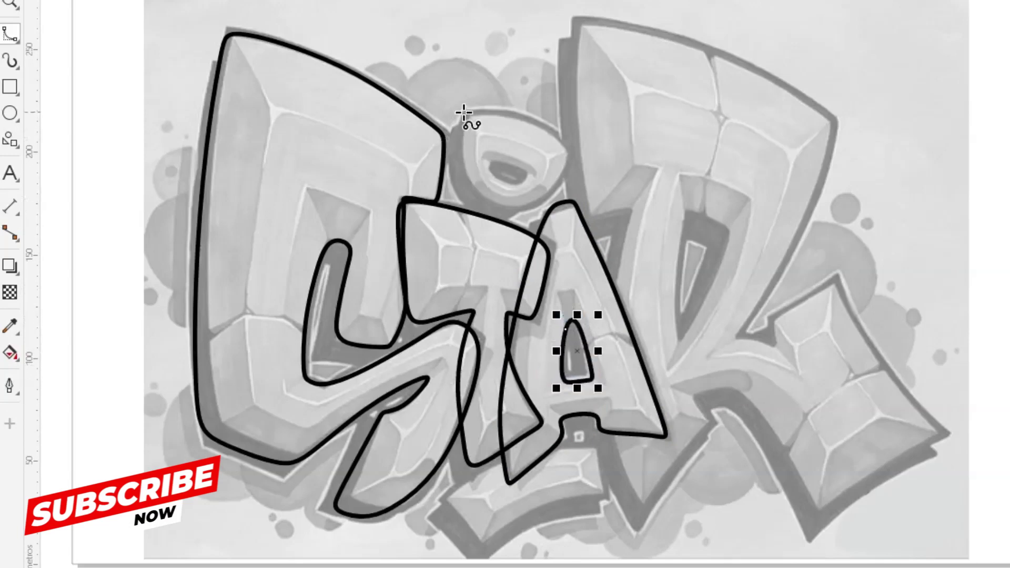
- Trace the oval above the T with its hole, the R with its counter, and the slab beneath the A as closed B-splines
{"action": "mouse_move", "coordinate": [463, 112]}
{"action": "left_mouse_down"}
{"action": "mouse_move", "coordinate": [454, 168]}
{"action": "mouse_move", "coordinate": [476, 207]}
{"action": "mouse_move", "coordinate": [551, 211]}
{"action": "mouse_move", "coordinate": [576, 161]}
{"action": "mouse_move", "coordinate": [573, 141]}
{"action": "mouse_move", "coordinate": [520, 109]}
{"action": "mouse_move", "coordinate": [463, 112]}
{"action": "left_mouse_up"}
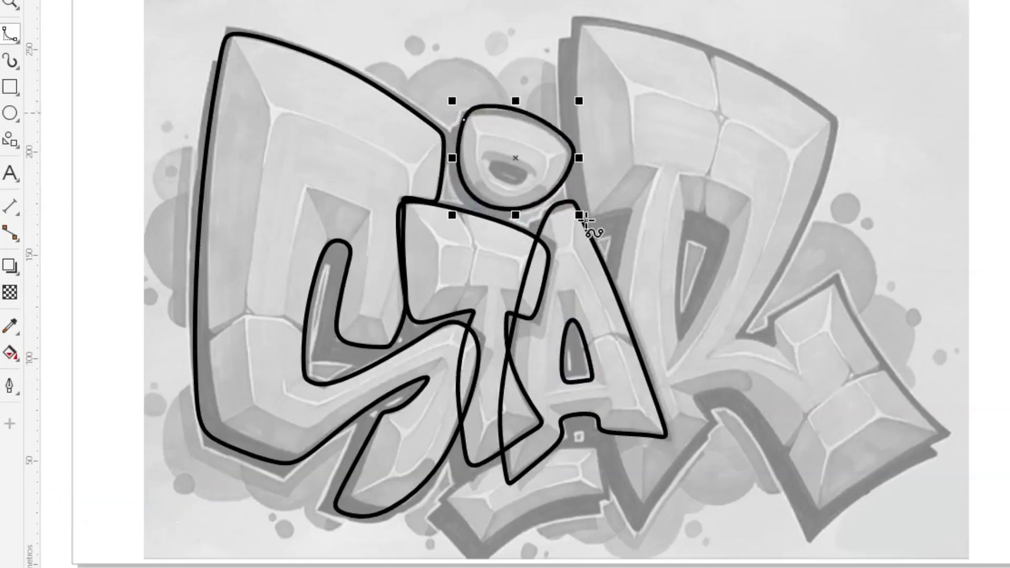
{"action": "mouse_move", "coordinate": [576, 17]}
{"action": "left_mouse_down"}
{"action": "mouse_move", "coordinate": [577, 209]}
{"action": "mouse_move", "coordinate": [609, 221]}
{"action": "mouse_move", "coordinate": [629, 212]}
{"action": "mouse_move", "coordinate": [600, 294]}
{"action": "mouse_move", "coordinate": [589, 415]}
{"action": "mouse_move", "coordinate": [629, 521]}
{"action": "mouse_move", "coordinate": [648, 514]}
{"action": "mouse_move", "coordinate": [683, 450]}
{"action": "mouse_move", "coordinate": [714, 425]}
{"action": "mouse_move", "coordinate": [692, 393]}
{"action": "mouse_move", "coordinate": [737, 384]}
{"action": "mouse_move", "coordinate": [813, 528]}
{"action": "mouse_move", "coordinate": [955, 442]}
{"action": "mouse_move", "coordinate": [861, 317]}
{"action": "mouse_move", "coordinate": [843, 271]}
{"action": "mouse_move", "coordinate": [790, 301]}
{"action": "mouse_move", "coordinate": [776, 349]}
{"action": "mouse_move", "coordinate": [741, 334]}
{"action": "mouse_move", "coordinate": [786, 277]}
{"action": "mouse_move", "coordinate": [830, 142]}
{"action": "mouse_move", "coordinate": [827, 113]}
{"action": "mouse_move", "coordinate": [703, 49]}
{"action": "mouse_move", "coordinate": [576, 18]}
{"action": "left_mouse_up"}
{"action": "mouse_move", "coordinate": [694, 212]}
{"action": "left_mouse_down"}
{"action": "mouse_move", "coordinate": [670, 335]}
{"action": "mouse_move", "coordinate": [700, 315]}
{"action": "mouse_move", "coordinate": [738, 221]}
{"action": "mouse_move", "coordinate": [685, 215]}
{"action": "left_mouse_up"}
{"action": "mouse_move", "coordinate": [440, 499]}
{"action": "left_mouse_down"}
{"action": "mouse_move", "coordinate": [484, 557]}
{"action": "mouse_move", "coordinate": [555, 510]}
{"action": "mouse_move", "coordinate": [611, 511]}
{"action": "mouse_move", "coordinate": [613, 482]}
{"action": "mouse_move", "coordinate": [602, 442]}
{"action": "mouse_move", "coordinate": [559, 440]}
{"action": "mouse_move", "coordinate": [441, 499]}
{"action": "left_mouse_up"}
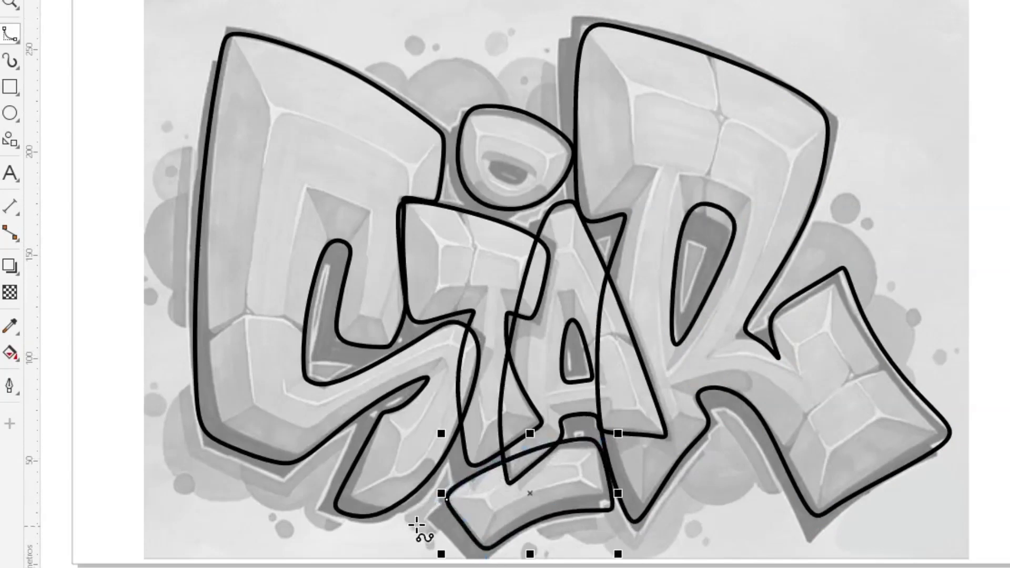
{"action": "mouse_move", "coordinate": [491, 157]}
{"action": "left_mouse_down"}
{"action": "mouse_move", "coordinate": [521, 193]}
{"action": "mouse_move", "coordinate": [532, 177]}
{"action": "mouse_move", "coordinate": [492, 157]}
{"action": "left_mouse_up"}
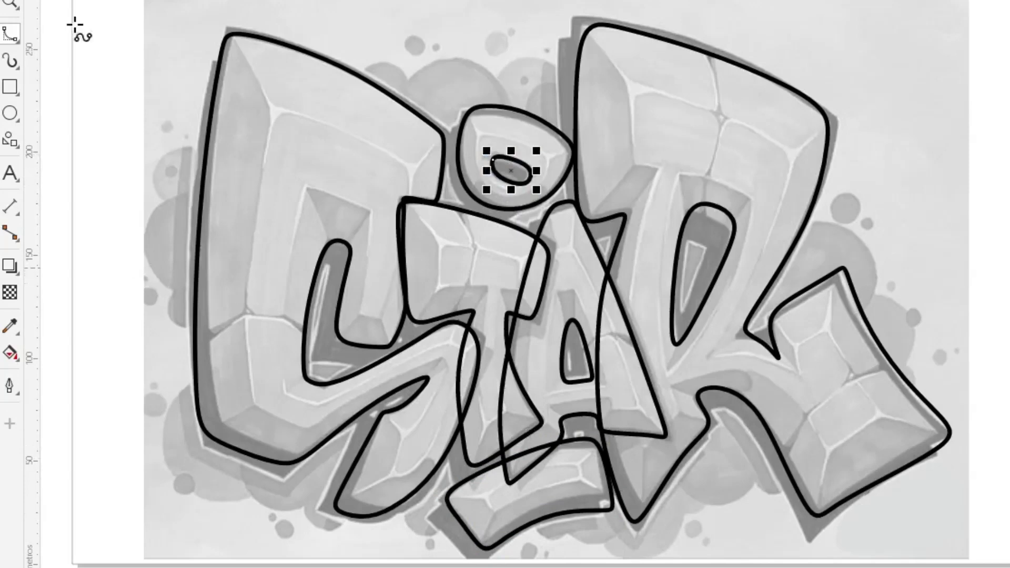
- Trim the T where the S overlaps it and the A where the T overlaps it
{"action": "key", "text": "space"}
{"action": "key", "text": "Escape"}
{"action": "left_click", "coordinate": [417, 340]}
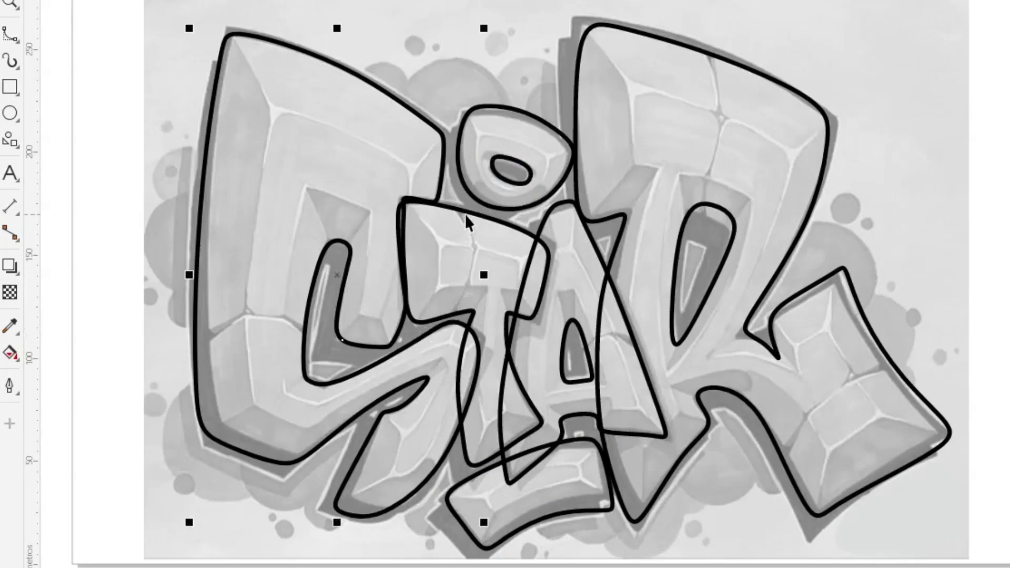
{"action": "left_click", "coordinate": [404, 263]}
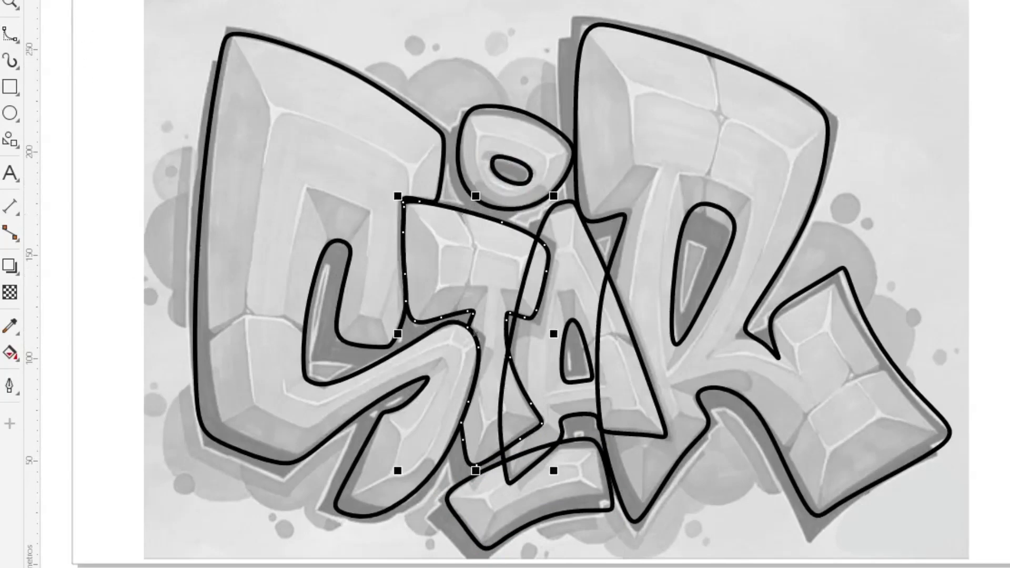
{"action": "left_click", "coordinate": [543, 226], "text": "shift"}
{"action": "left_click", "coordinate": [989, 285]}
- Trim the slab and the R where the A overlaps them, then clear the selection
{"action": "left_click", "coordinate": [573, 415]}
{"action": "left_click", "coordinate": [473, 477], "text": "shift"}
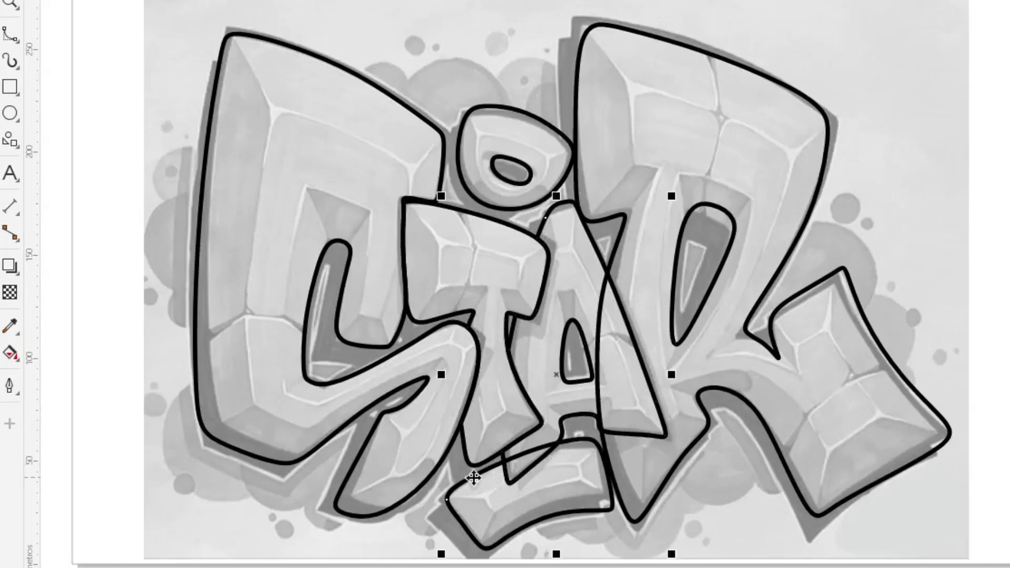
{"action": "key", "text": "Escape"}
{"action": "left_click", "coordinate": [594, 242]}
{"action": "left_click", "coordinate": [579, 118], "text": "shift"}
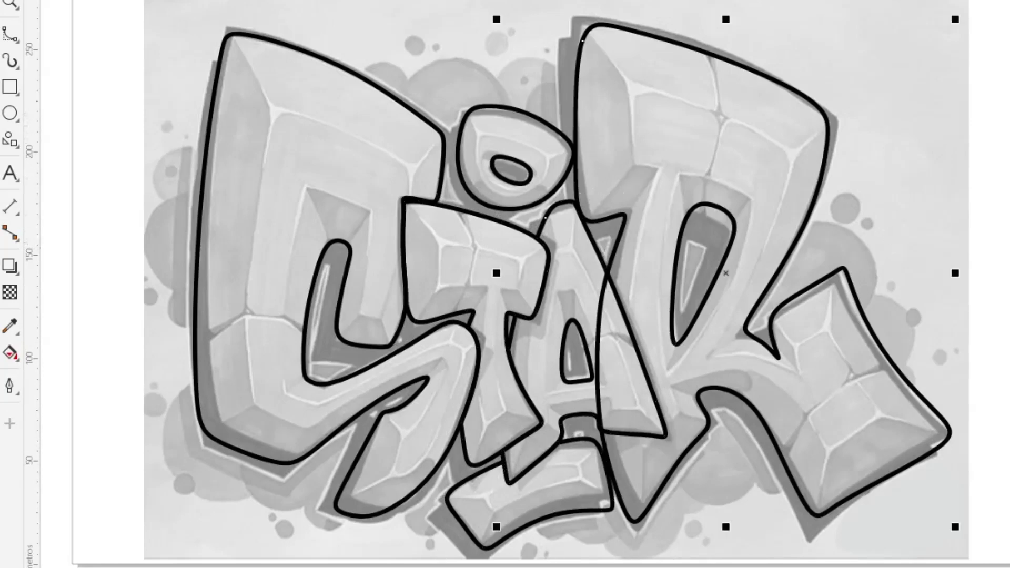
{"action": "key", "text": "Escape"}
{"action": "key", "text": "Escape"}
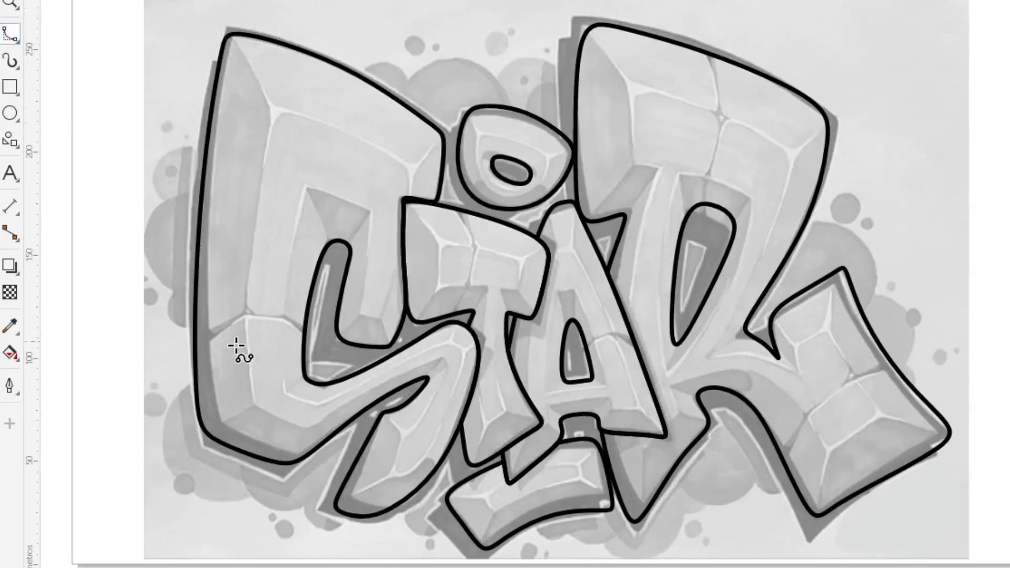
- Trace the S's inner bevel edge with a B-spline from its lower-left corner up and across to its upper-right end
{"action": "left_click", "coordinate": [173, 435]}
{"action": "left_click", "coordinate": [236, 417]}
{"action": "left_click", "coordinate": [258, 401]}
{"action": "left_click", "coordinate": [241, 328]}
{"action": "left_click", "coordinate": [248, 240]}
{"action": "left_click", "coordinate": [276, 111]}
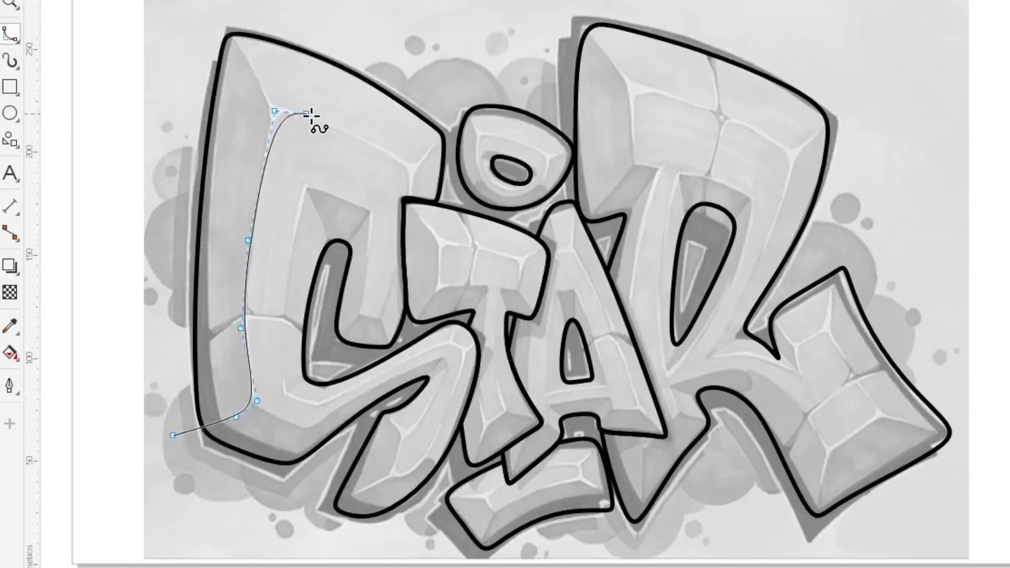
{"action": "double_click", "coordinate": [391, 151]}
{"action": "left_click", "coordinate": [390, 151]}
{"action": "left_click", "coordinate": [409, 165]}
{"action": "left_click", "coordinate": [436, 150]}
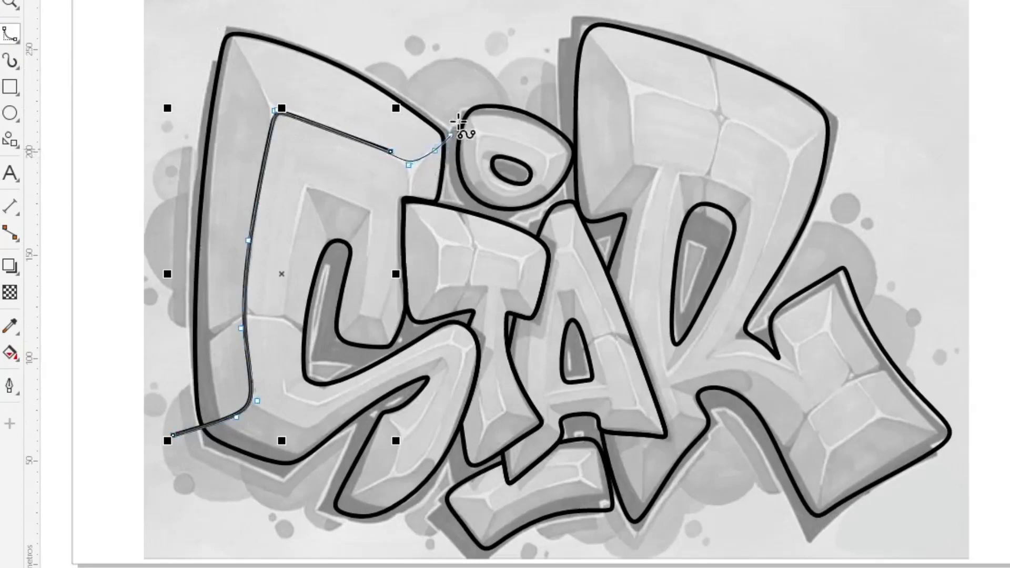
- Close the S bevel curve around the outside of the letter, intersect it with the S and delete the leftover curve
{"action": "left_click", "coordinate": [461, 109]}
{"action": "left_click", "coordinate": [433, 25]}
{"action": "left_click", "coordinate": [135, 45]}
{"action": "left_click", "coordinate": [123, 237]}
{"action": "left_click", "coordinate": [140, 361]}
{"action": "left_click", "coordinate": [174, 435]}
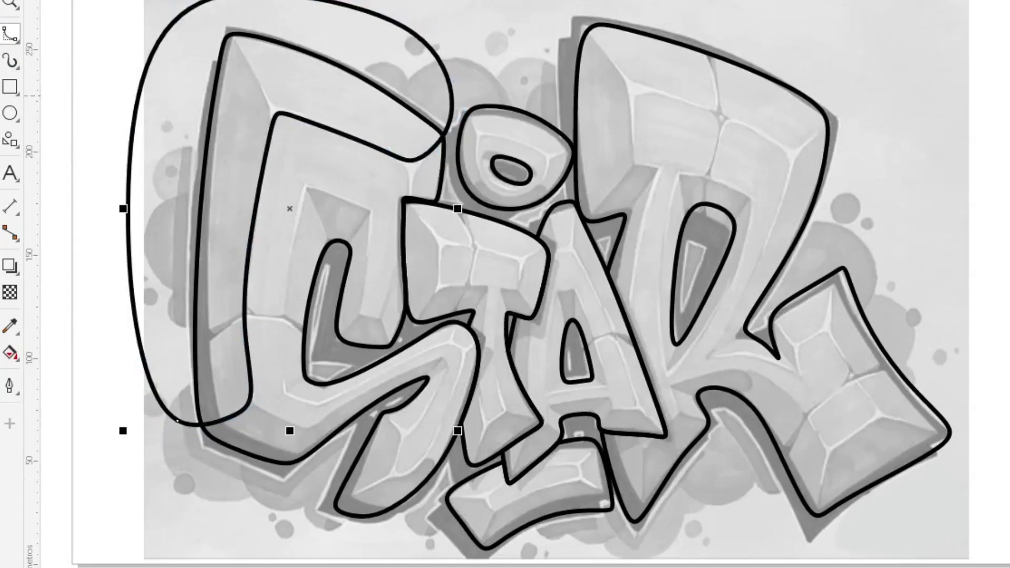
{"action": "left_click", "coordinate": [277, 463]}
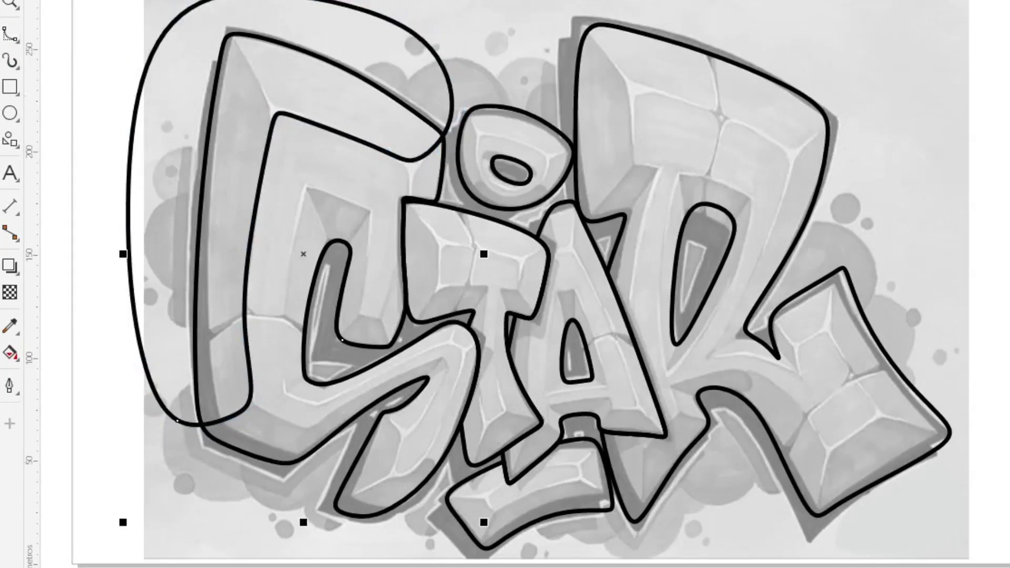
{"action": "key", "text": "Delete"}
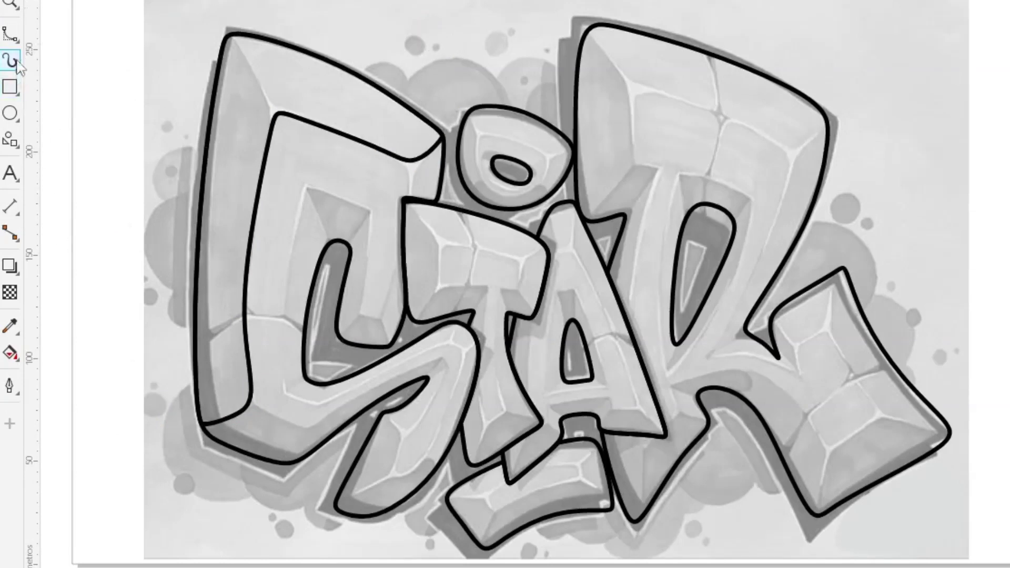
- Trace the oval's inner bevel edge with a B-spline from its lower left, over the hole, to its right side
{"action": "left_click", "coordinate": [11, 35]}
{"action": "left_click", "coordinate": [459, 194]}
{"action": "left_click", "coordinate": [483, 183]}
{"action": "left_click", "coordinate": [476, 148]}
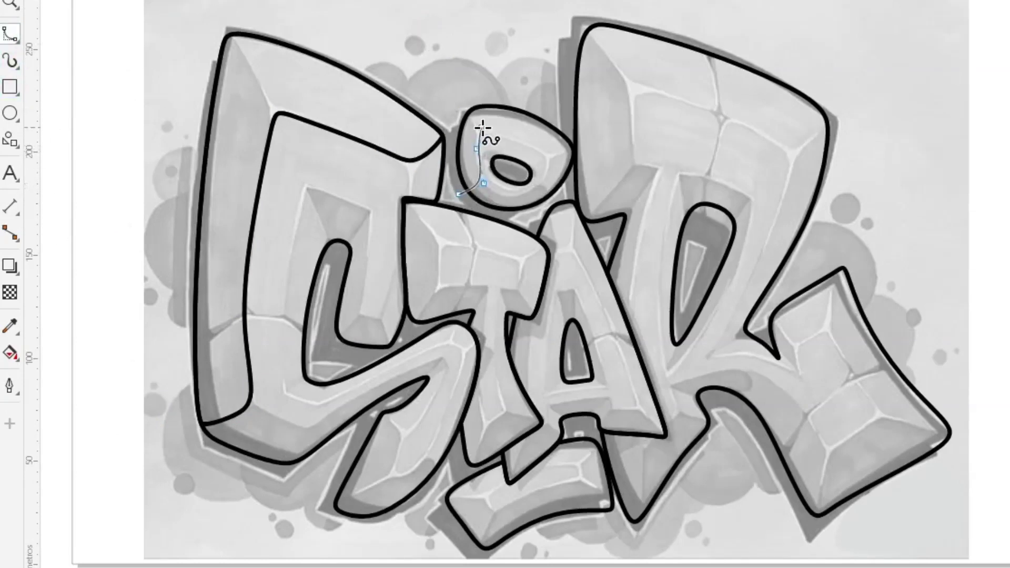
{"action": "left_click", "coordinate": [482, 128]}
{"action": "left_click", "coordinate": [521, 139]}
{"action": "left_click", "coordinate": [554, 160]}
- Close the bevel curve around the outside of the oval, intersect it with the oval and delete the leftover curve
{"action": "left_click", "coordinate": [575, 137]}
{"action": "left_click", "coordinate": [547, 69]}
{"action": "left_click", "coordinate": [435, 56]}
{"action": "left_click", "coordinate": [415, 105]}
{"action": "left_click", "coordinate": [458, 194]}
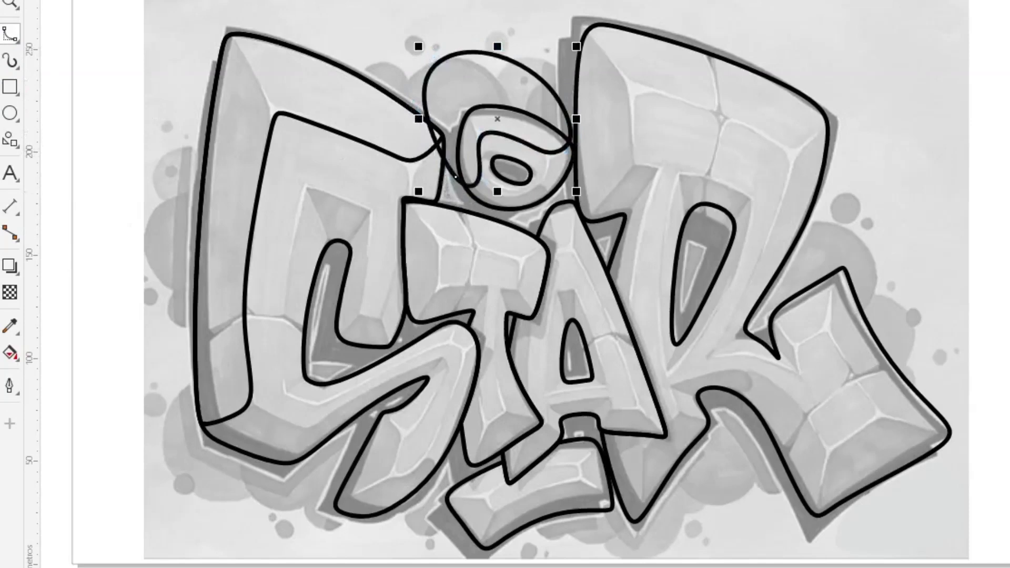
{"action": "key", "text": "Delete"}
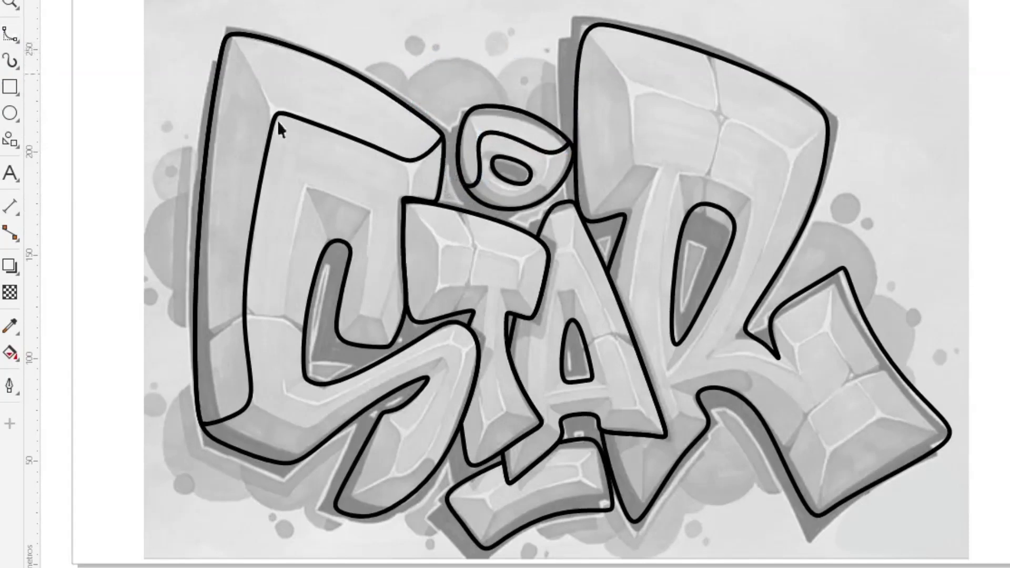
- Trace the T's bevel edge with a B-spline up the left of the crossbar and along to its right end
{"action": "left_click", "coordinate": [401, 329]}
{"action": "left_click", "coordinate": [425, 305]}
{"action": "left_click", "coordinate": [436, 291]}
{"action": "left_click", "coordinate": [443, 246]}
{"action": "left_click", "coordinate": [449, 243]}
{"action": "left_click", "coordinate": [504, 256]}
{"action": "left_click", "coordinate": [535, 257]}
{"action": "left_click", "coordinate": [552, 240]}
- Close the bevel curve above the T, intersect it with the T and delete the leftover curve
{"action": "left_click", "coordinate": [543, 197]}
{"action": "left_click", "coordinate": [410, 160]}
{"action": "left_click", "coordinate": [368, 163]}
{"action": "left_click", "coordinate": [330, 244]}
{"action": "left_click", "coordinate": [347, 319]}
{"action": "left_click", "coordinate": [401, 329]}
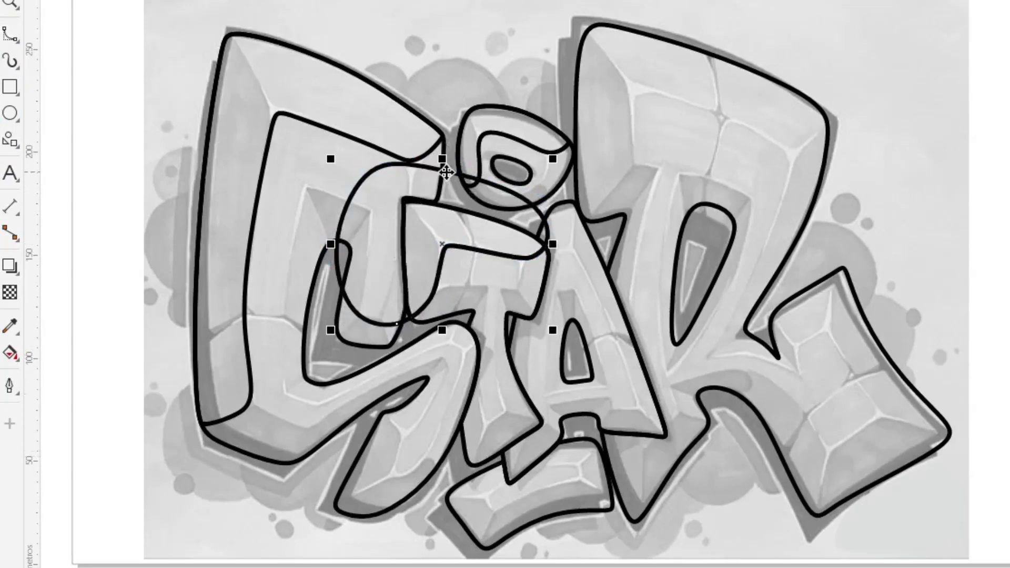
{"action": "key", "text": "Delete"}
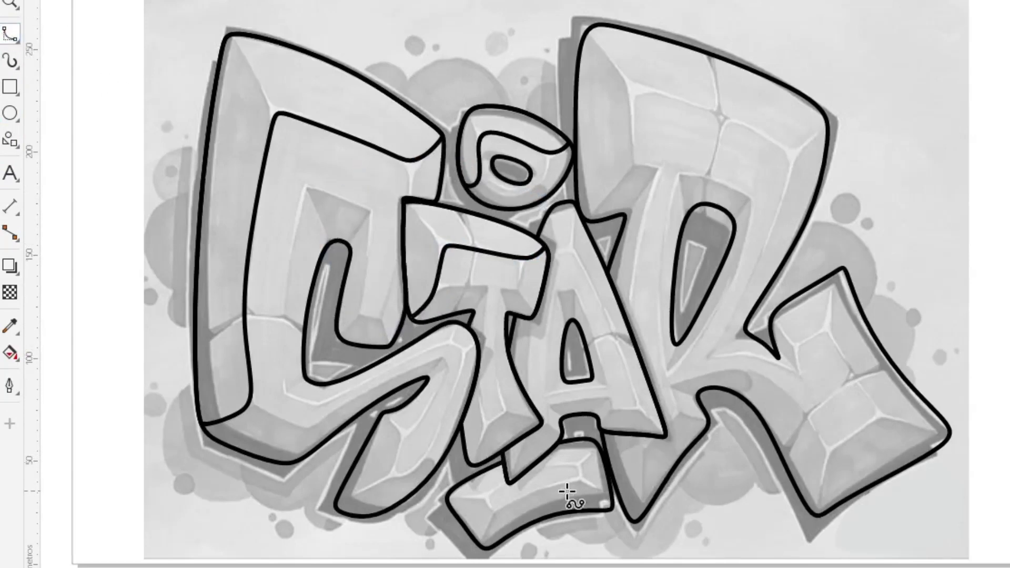
- Draw a closed B-spline that follows the A's left bevel edge to its peak and loops around outside its left side
{"action": "left_click", "coordinate": [490, 500]}
{"action": "left_click", "coordinate": [513, 476]}
{"action": "left_click", "coordinate": [528, 431]}
{"action": "left_click", "coordinate": [530, 391]}
{"action": "left_click", "coordinate": [536, 314]}
{"action": "left_click", "coordinate": [546, 275]}
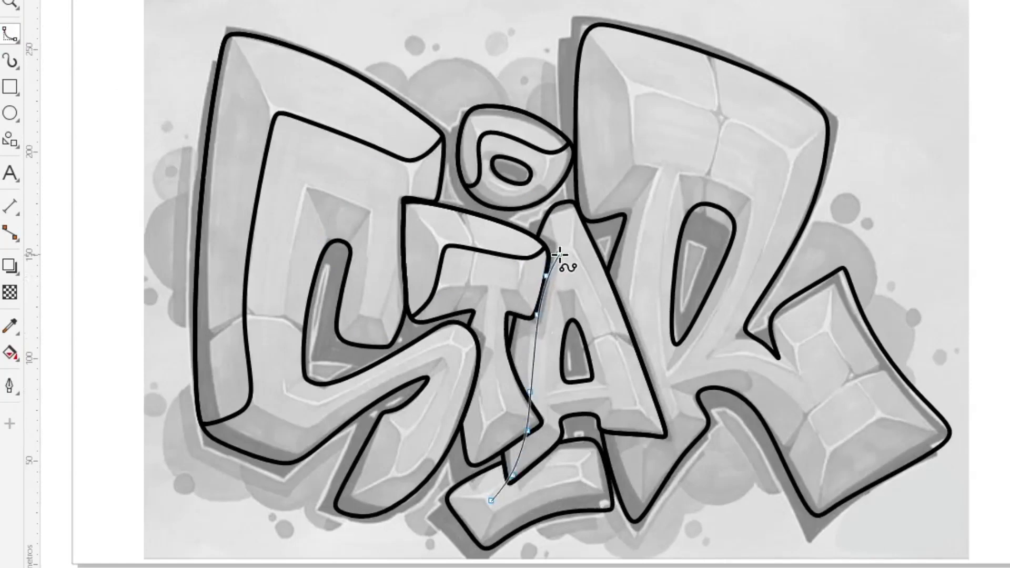
{"action": "left_click", "coordinate": [582, 192]}
{"action": "left_click", "coordinate": [547, 166]}
{"action": "left_click", "coordinate": [443, 201]}
{"action": "left_click", "coordinate": [371, 355]}
{"action": "left_click", "coordinate": [410, 491]}
{"action": "left_click", "coordinate": [491, 501]}
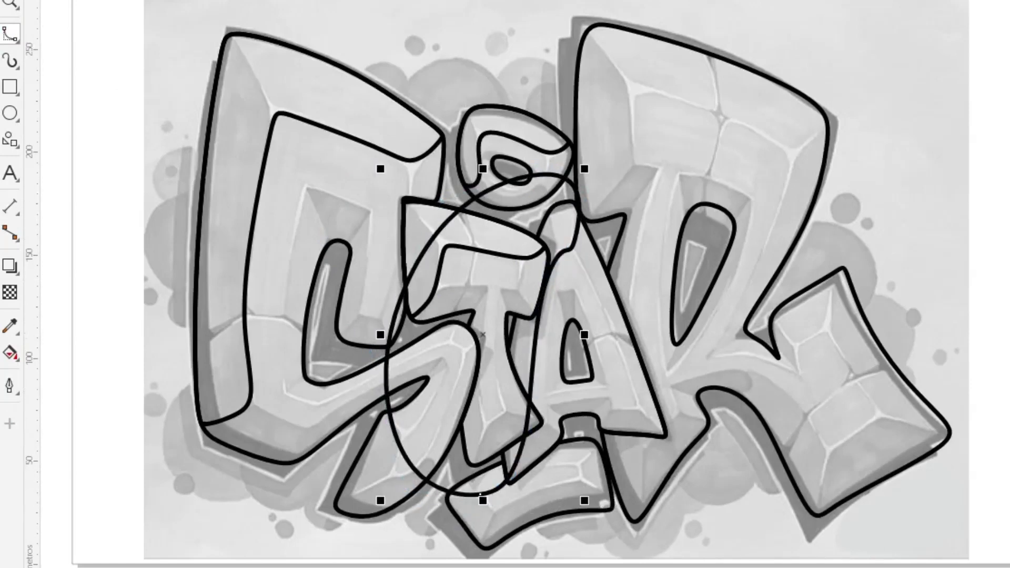
- Intersect the closed bevel curve with the A and delete the leftover curve
{"action": "key", "text": "space"}
{"action": "left_click", "coordinate": [608, 438], "text": "shift"}
{"action": "left_click", "coordinate": [548, 423]}
{"action": "left_click", "coordinate": [528, 422]}
{"action": "left_click", "coordinate": [585, 415], "text": "shift"}
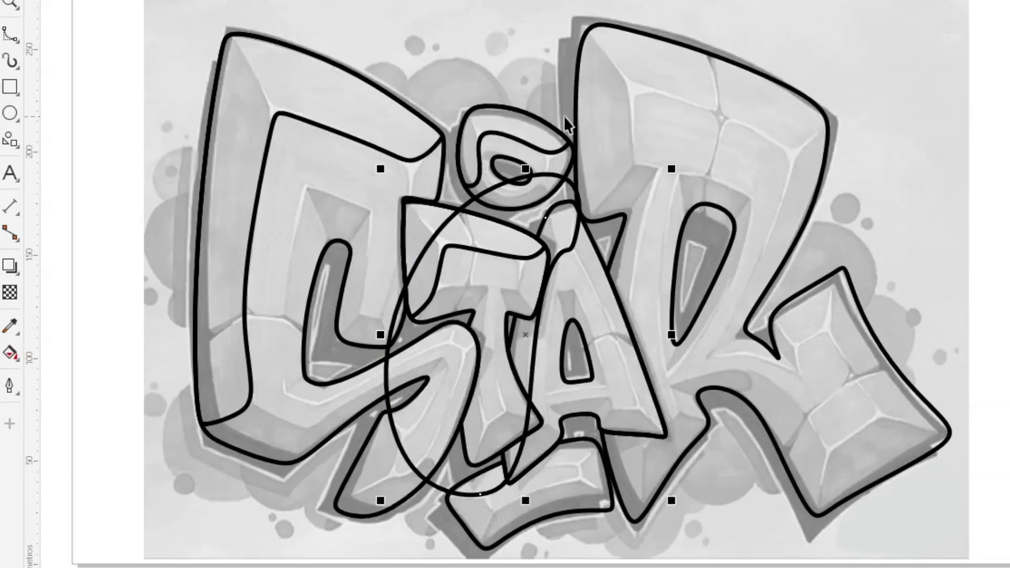
{"action": "left_click", "coordinate": [473, 1]}
{"action": "key", "text": "Delete"}
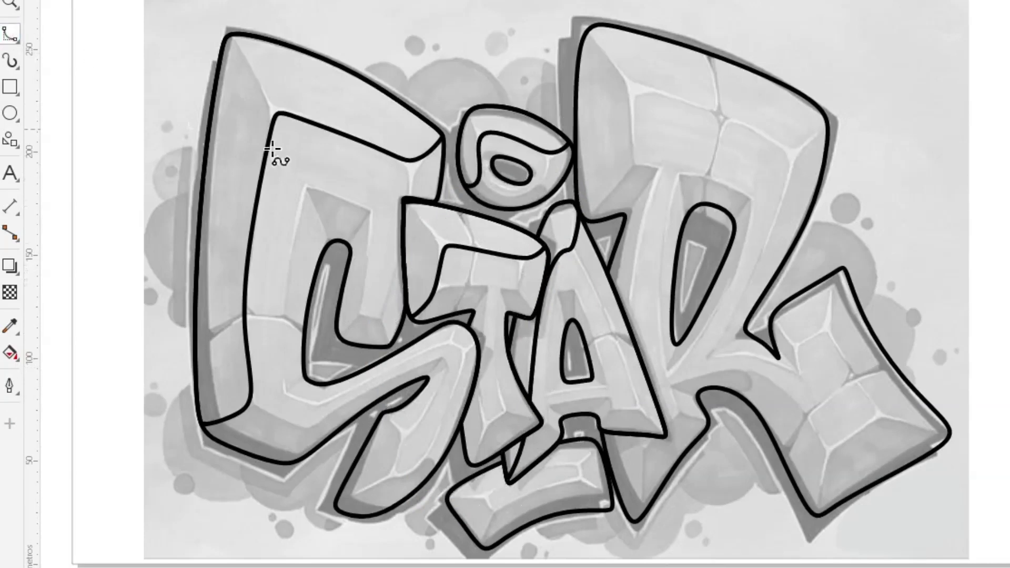
- Trace the slab's bevel edge with a B-spline from its bottom corner up and along to its upper-right end
{"action": "left_click", "coordinate": [494, 528]}
{"action": "left_click", "coordinate": [494, 507]}
{"action": "left_click", "coordinate": [485, 498]}
{"action": "left_click", "coordinate": [493, 485]}
{"action": "left_click", "coordinate": [520, 468]}
{"action": "left_click", "coordinate": [582, 465]}
{"action": "left_click", "coordinate": [605, 447]}
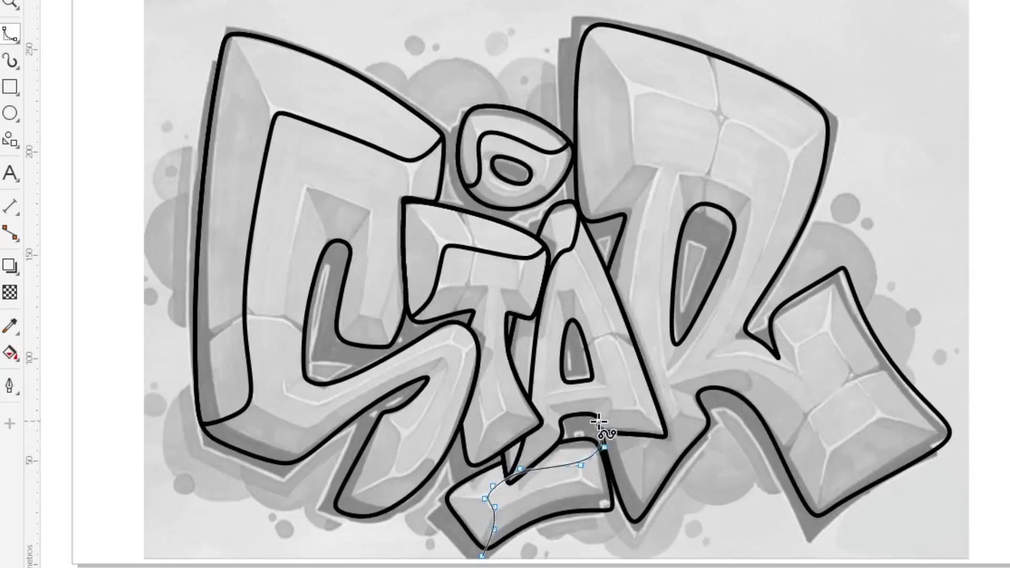
- Close the bevel curve around the slab's upper left, intersect it with the slab and delete the leftover curve
{"action": "left_click", "coordinate": [600, 420]}
{"action": "left_click", "coordinate": [512, 412]}
{"action": "left_click", "coordinate": [406, 429]}
{"action": "left_click", "coordinate": [367, 520]}
{"action": "left_click", "coordinate": [482, 555]}
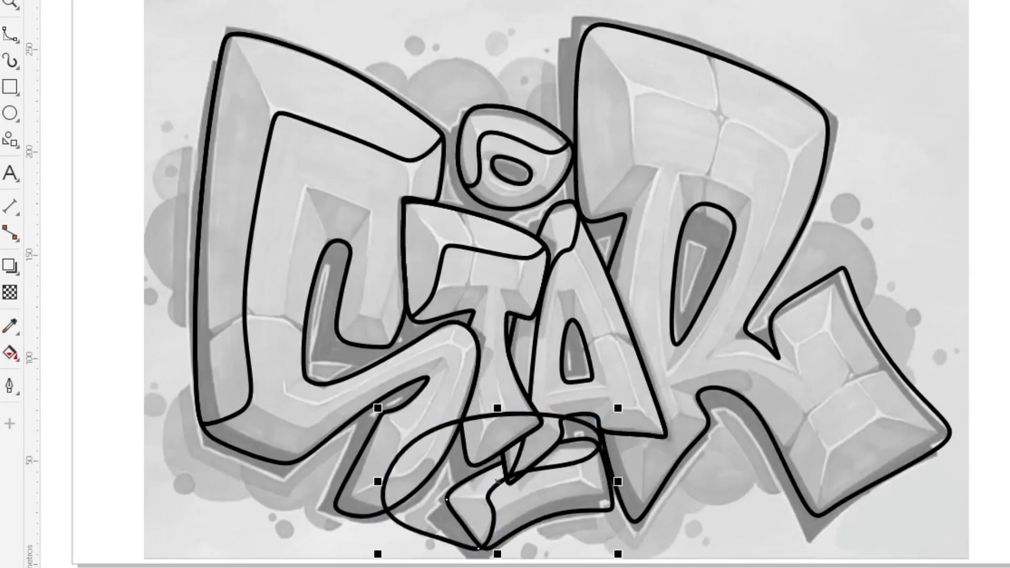
{"action": "key", "text": "Delete"}
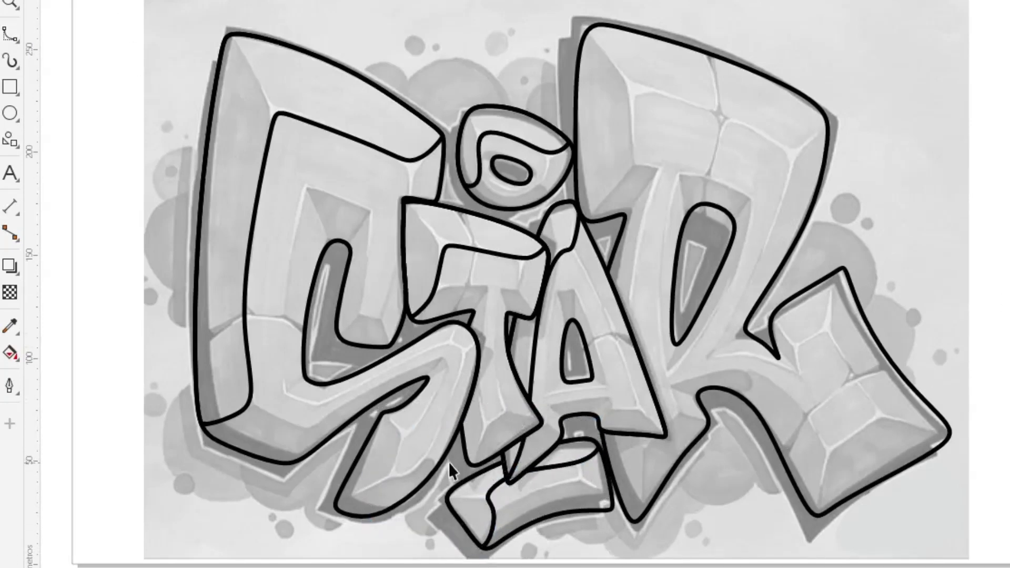
- Start a B-spline below the R and trace its stem's bevel edge up to the top of the stem
{"action": "left_click", "coordinate": [631, 546]}
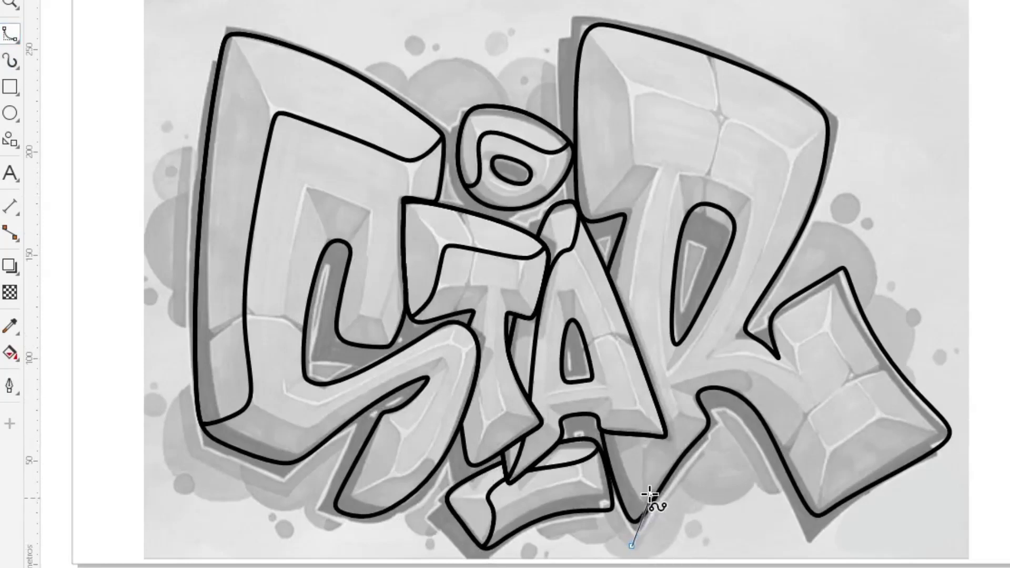
{"action": "left_click", "coordinate": [650, 492]}
{"action": "left_click", "coordinate": [653, 443]}
{"action": "left_click", "coordinate": [636, 348]}
{"action": "left_click", "coordinate": [628, 291]}
{"action": "left_click", "coordinate": [650, 200]}
{"action": "left_click", "coordinate": [662, 166]}
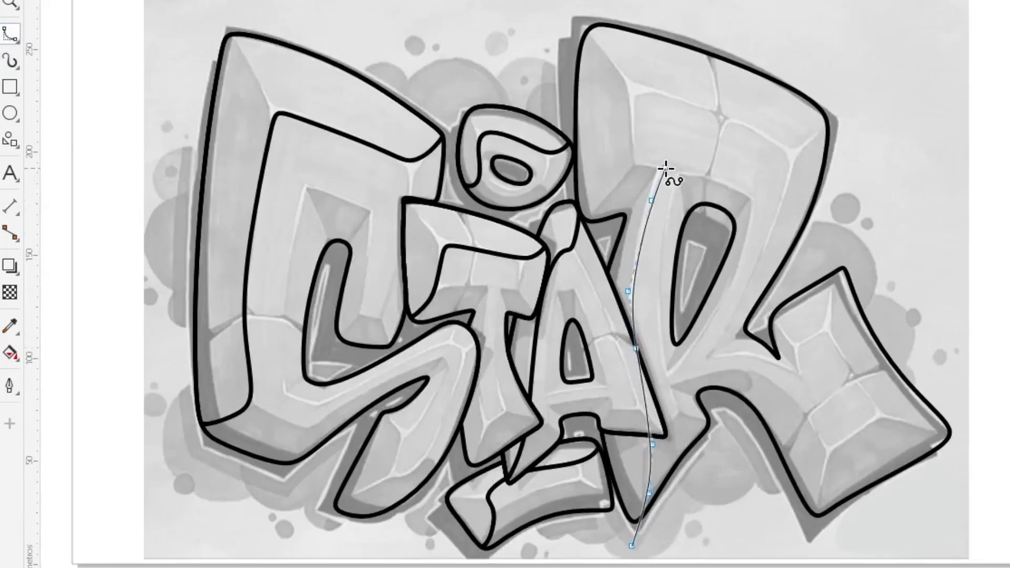
- Continue the R bevel curve around the notch beside the stem and along the upper bevel edge to the right side
{"action": "left_click", "coordinate": [648, 172]}
{"action": "left_click", "coordinate": [579, 228]}
{"action": "left_click", "coordinate": [606, 198]}
{"action": "left_click", "coordinate": [633, 170]}
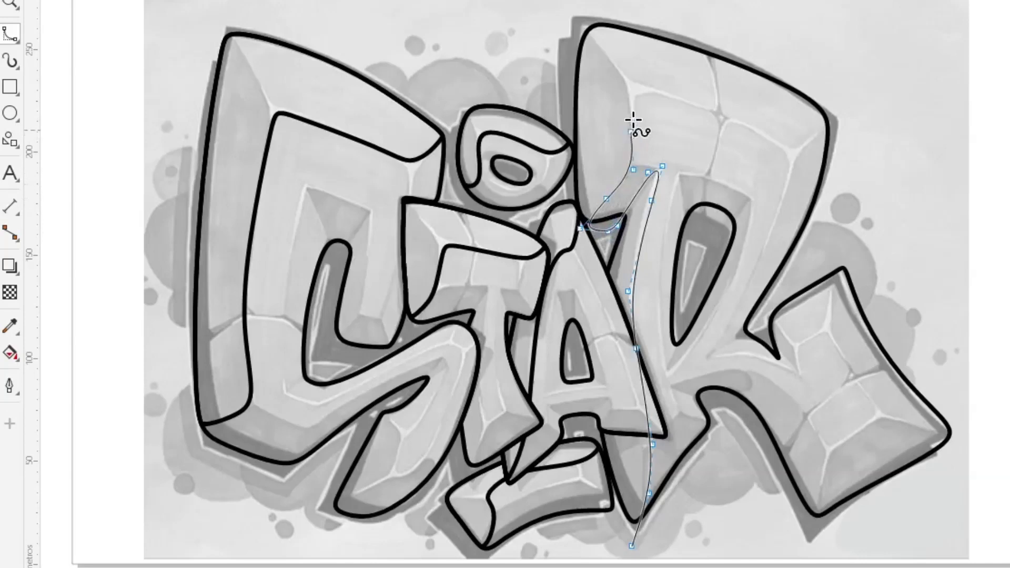
{"action": "left_click", "coordinate": [668, 93]}
{"action": "left_click", "coordinate": [772, 140]}
{"action": "left_click", "coordinate": [794, 152]}
{"action": "left_click", "coordinate": [815, 136]}
- Close the bevel curve in a wide loop outside the R, intersect it with the R and delete the leftover curve
{"action": "left_click", "coordinate": [865, 77]}
{"action": "left_click", "coordinate": [504, 1]}
{"action": "left_click", "coordinate": [351, 136]}
{"action": "left_click", "coordinate": [333, 354]}
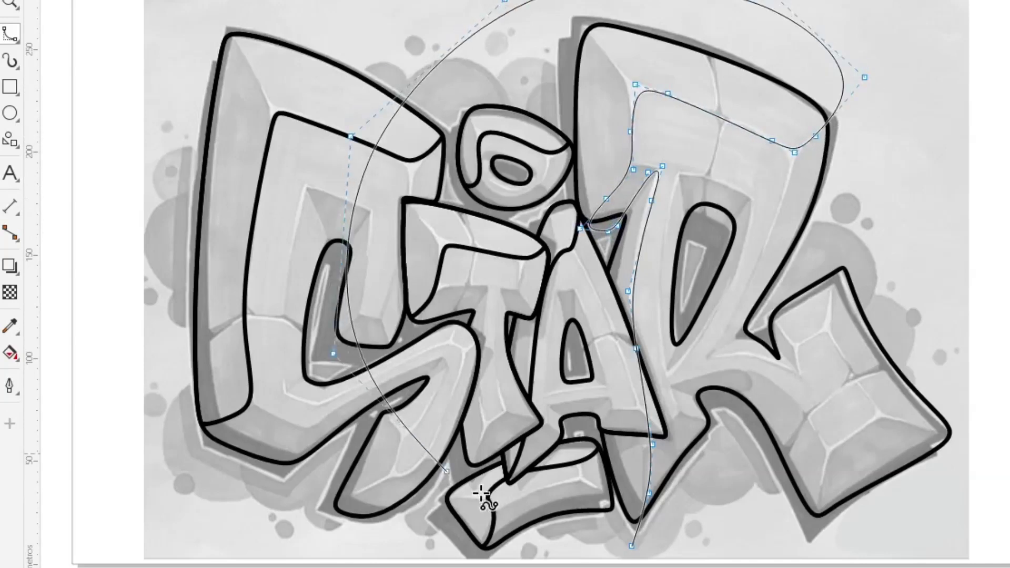
{"action": "left_click", "coordinate": [630, 547]}
{"action": "key", "text": "space"}
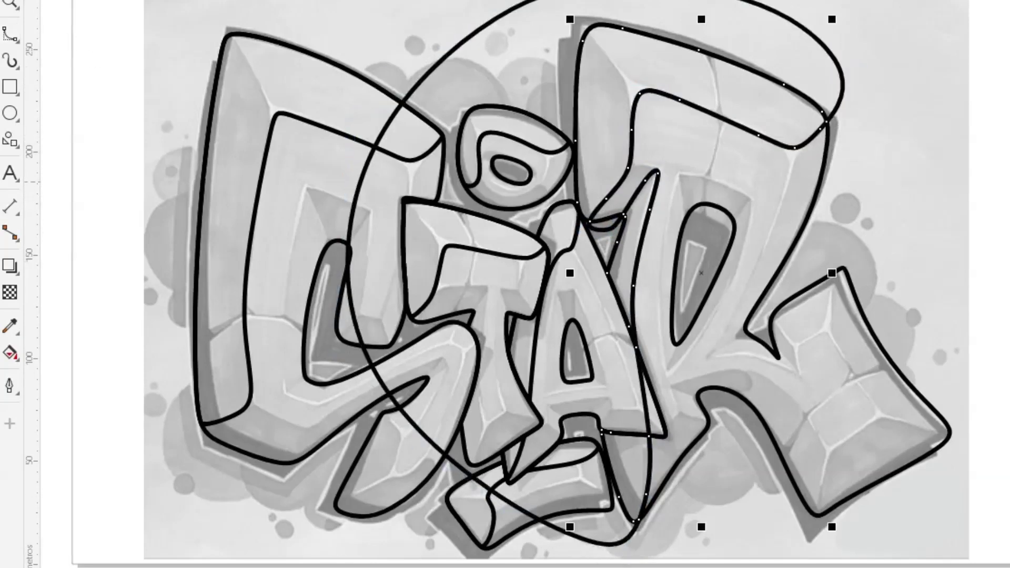
{"action": "key", "text": "Delete"}
- Start a B-spline at the crotch of the R and trace the upper bevel edge of its leg over to the foot's outer side
{"action": "left_click", "coordinate": [708, 356]}
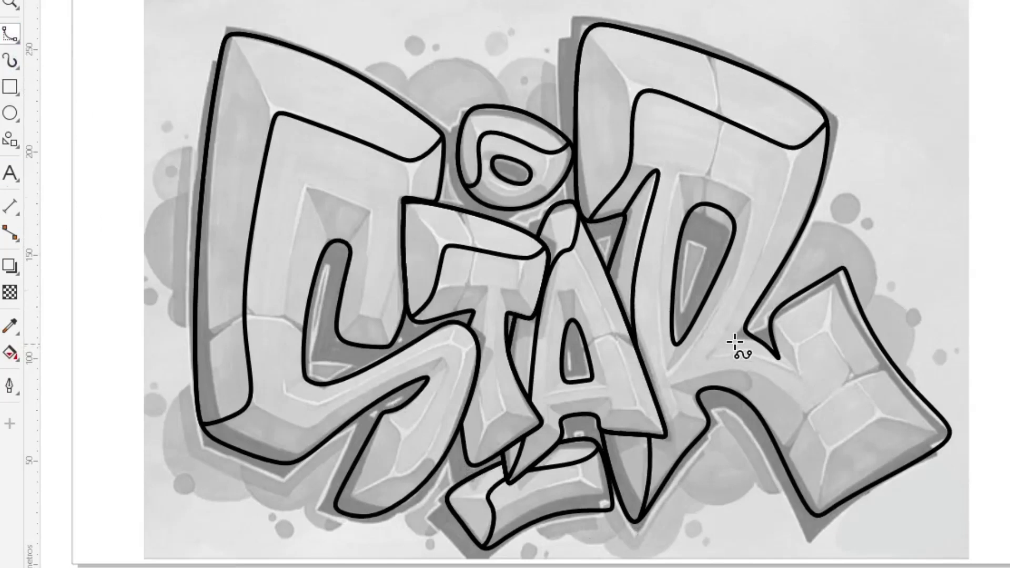
{"action": "left_click", "coordinate": [764, 290]}
{"action": "left_click", "coordinate": [746, 358]}
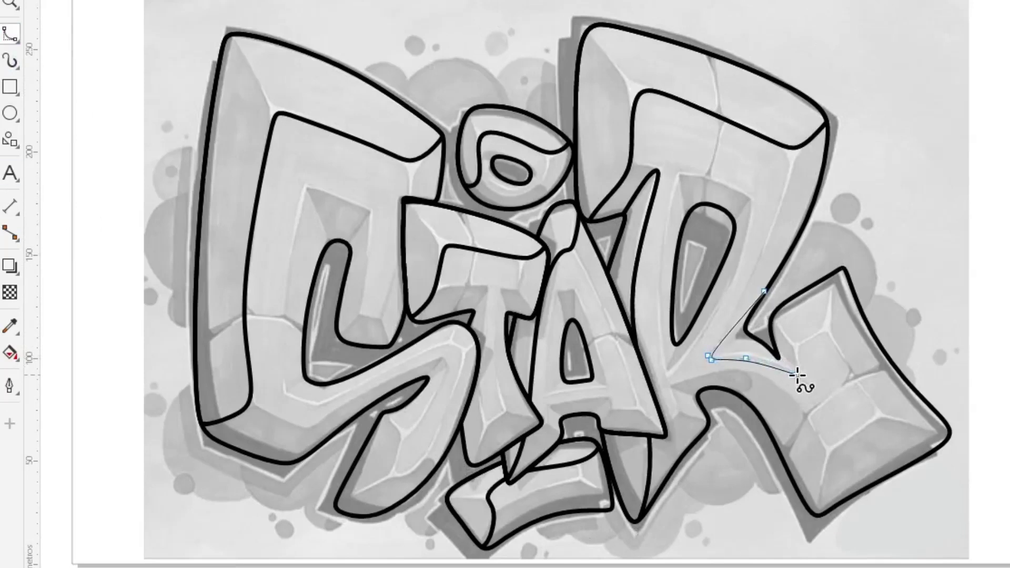
{"action": "left_click", "coordinate": [808, 388]}
{"action": "left_click", "coordinate": [798, 364]}
{"action": "left_click", "coordinate": [794, 340]}
{"action": "left_click", "coordinate": [831, 329]}
{"action": "left_click", "coordinate": [875, 401]}
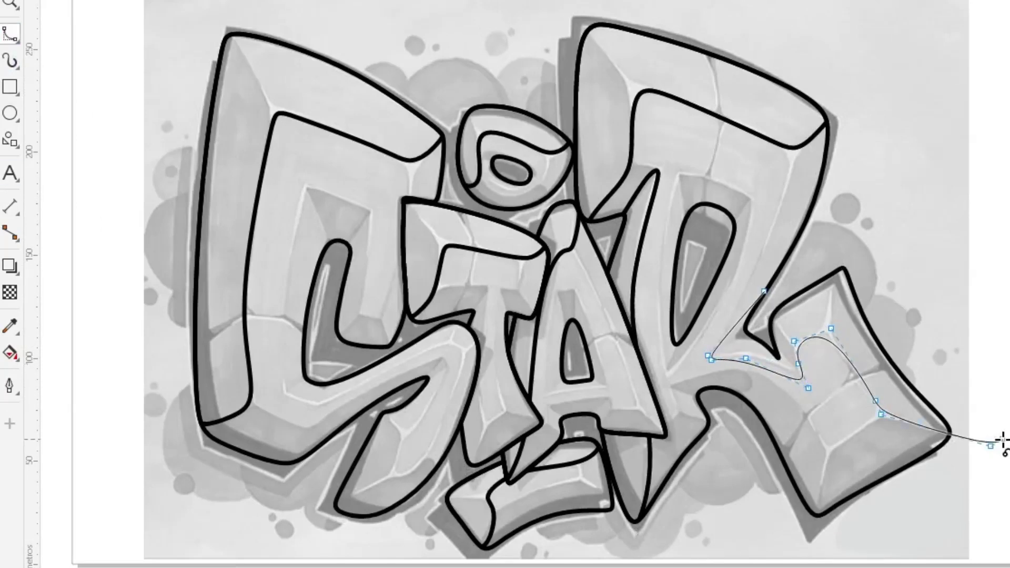
- Continue the curve outside the R's foot, around its lowest corner and back up the bevel edge inside the foot
{"action": "left_click", "coordinate": [1001, 475]}
{"action": "left_click", "coordinate": [939, 505]}
{"action": "left_click", "coordinate": [827, 538]}
{"action": "left_click", "coordinate": [808, 533]}
{"action": "left_click", "coordinate": [823, 489]}
{"action": "left_click", "coordinate": [827, 445]}
{"action": "left_click", "coordinate": [807, 408]}
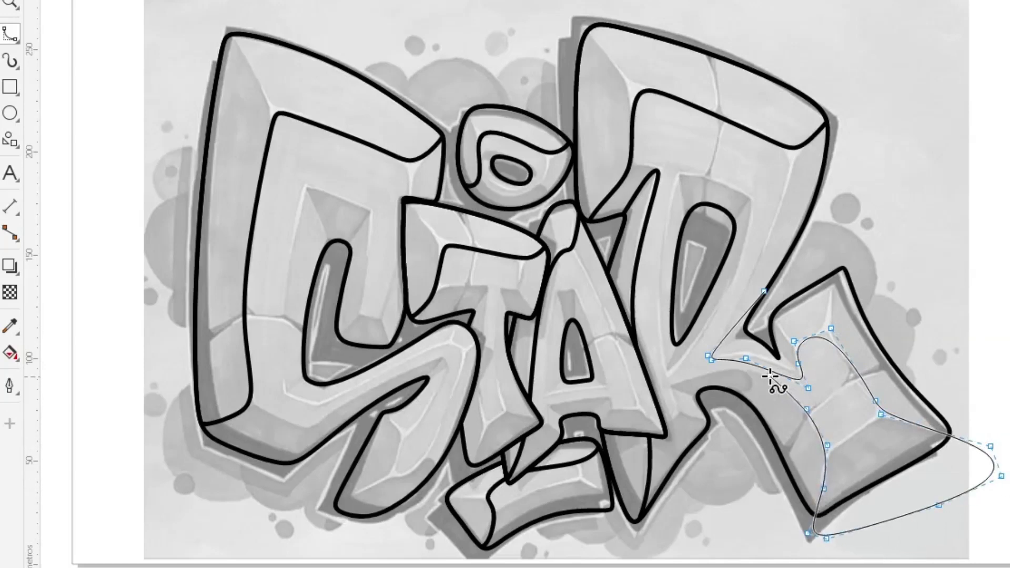
- Close the curve beneath the R's leg and around the outside of its foot, and intersect it with the R
{"action": "left_click", "coordinate": [767, 375]}
{"action": "left_click", "coordinate": [753, 386]}
{"action": "left_click", "coordinate": [731, 401]}
{"action": "left_click", "coordinate": [730, 457]}
{"action": "left_click", "coordinate": [767, 532]}
{"action": "left_click", "coordinate": [856, 555]}
{"action": "left_click", "coordinate": [1009, 526]}
{"action": "left_click", "coordinate": [902, 202]}
{"action": "left_click", "coordinate": [765, 291]}
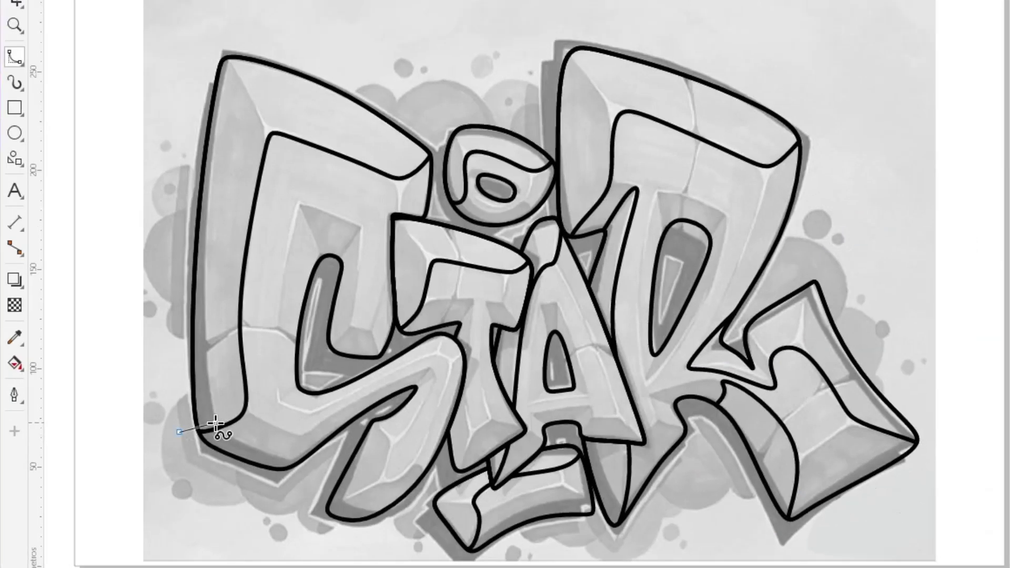
- Start a B-spline outside the S's lower left corner and trace its lower bevel edge around the inner bend
{"action": "left_click", "coordinate": [237, 401]}
{"action": "left_click", "coordinate": [253, 415]}
{"action": "left_click", "coordinate": [289, 433]}
{"action": "left_click", "coordinate": [313, 426]}
{"action": "left_click", "coordinate": [367, 397]}
{"action": "left_click", "coordinate": [416, 372]}
{"action": "left_click", "coordinate": [430, 376]}
{"action": "left_click", "coordinate": [418, 389]}
{"action": "left_click", "coordinate": [383, 411]}
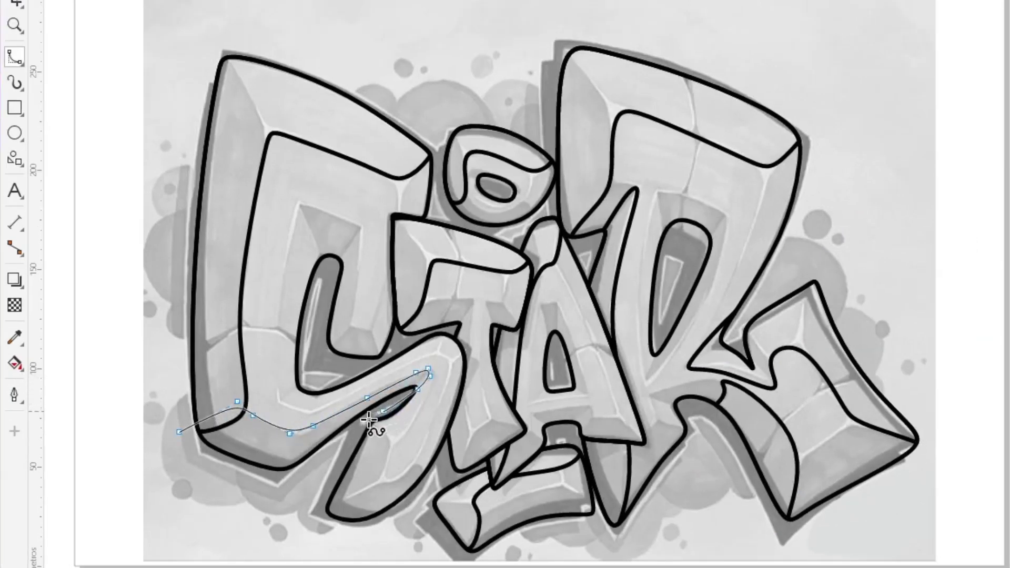
- Trace the bevel edge of the S's tail, close the curve outside the S, intersect it with the letter and delete the leftover curve
{"action": "left_click", "coordinate": [387, 486]}
{"action": "left_click", "coordinate": [421, 463]}
{"action": "left_click", "coordinate": [428, 475]}
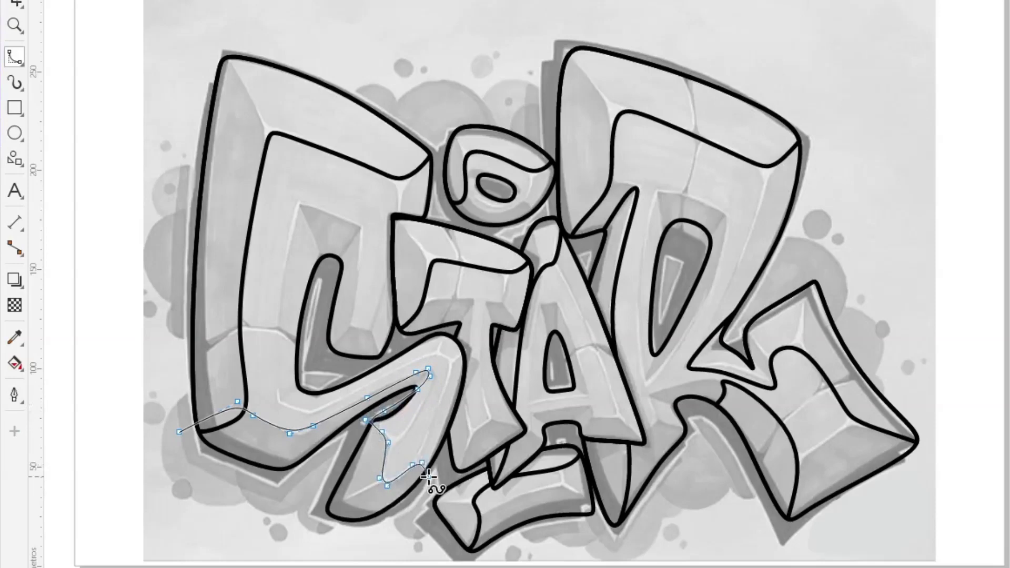
{"action": "left_click", "coordinate": [374, 542]}
{"action": "left_click", "coordinate": [331, 547]}
{"action": "left_click", "coordinate": [204, 509]}
{"action": "left_click", "coordinate": [182, 480]}
{"action": "left_click", "coordinate": [179, 432]}
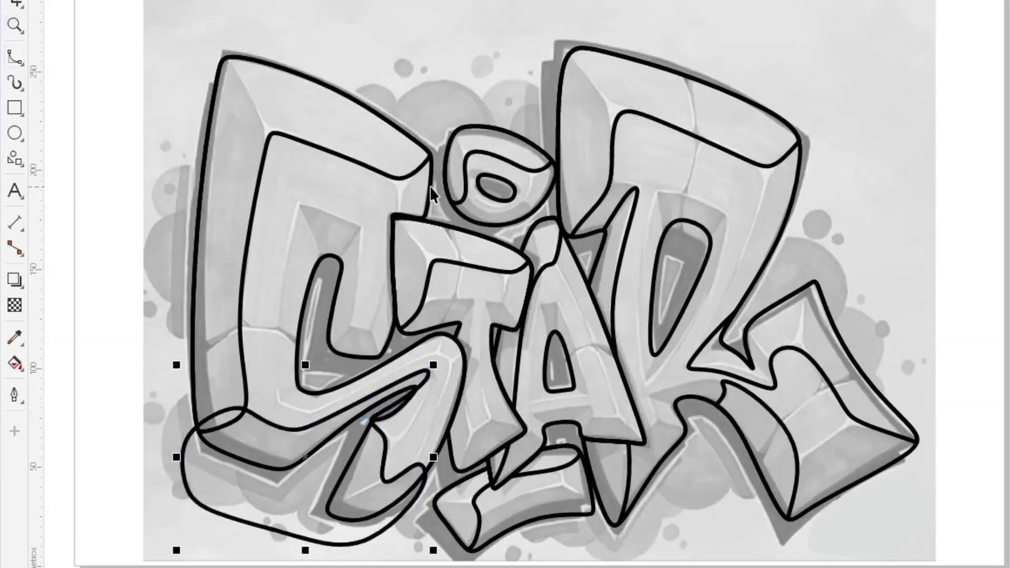
{"action": "key", "text": "Delete"}
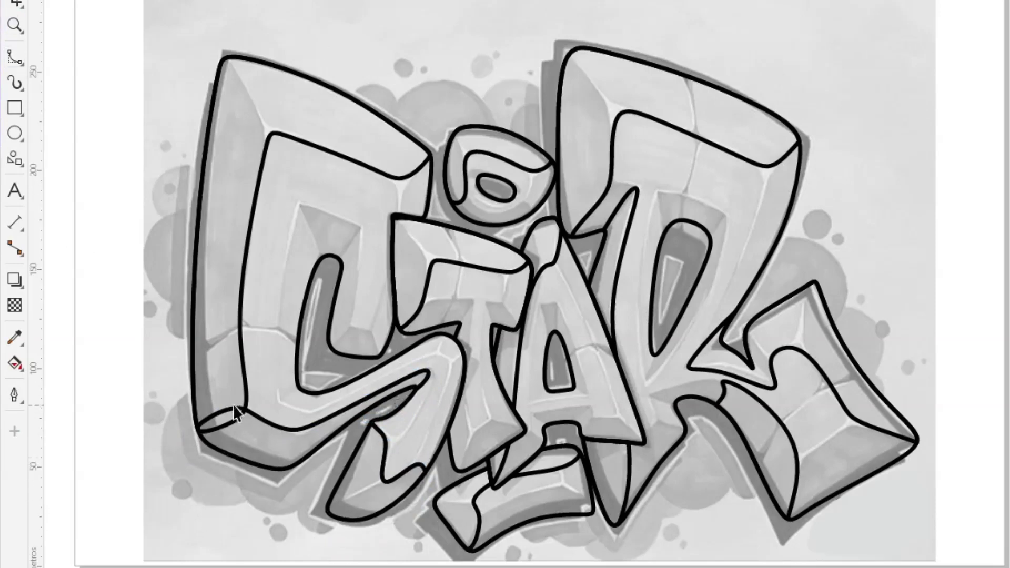
- Trim the overlap between the left and lower bevel shapes at the S's lower left corner
{"action": "left_click", "coordinate": [235, 410]}
{"action": "left_click", "coordinate": [254, 422], "text": "shift"}
{"action": "left_click", "coordinate": [408, 1]}
{"action": "left_click", "coordinate": [340, 42]}
- Draw a closed B-spline around the end of the S's upper hook and intersect it with the S to form its bevel
{"action": "left_click", "coordinate": [15, 56]}
{"action": "left_click", "coordinate": [317, 351]}
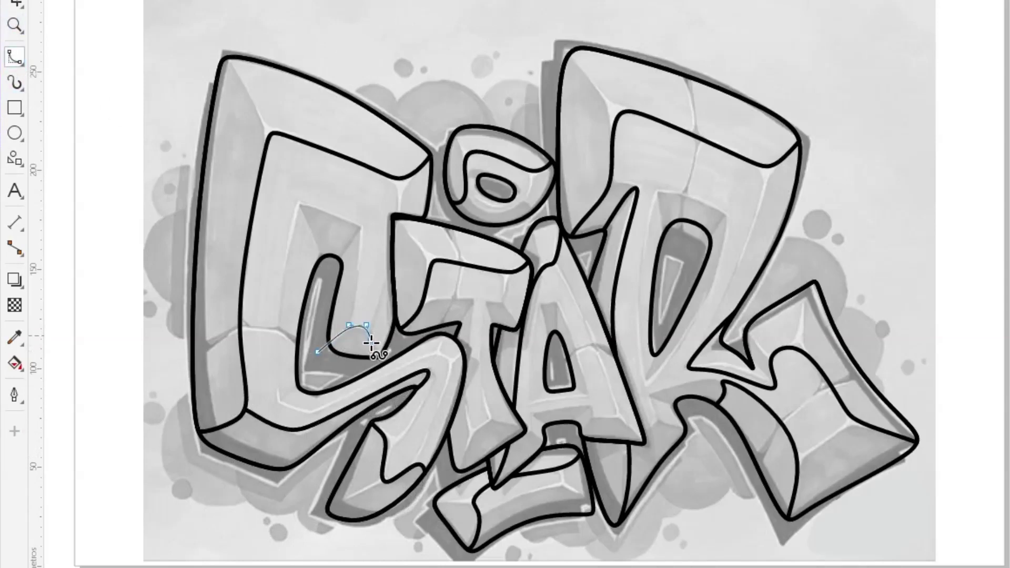
{"action": "left_click", "coordinate": [384, 357]}
{"action": "left_click", "coordinate": [345, 367]}
{"action": "left_click", "coordinate": [317, 352]}
{"action": "left_click", "coordinate": [392, 338], "text": "shift"}
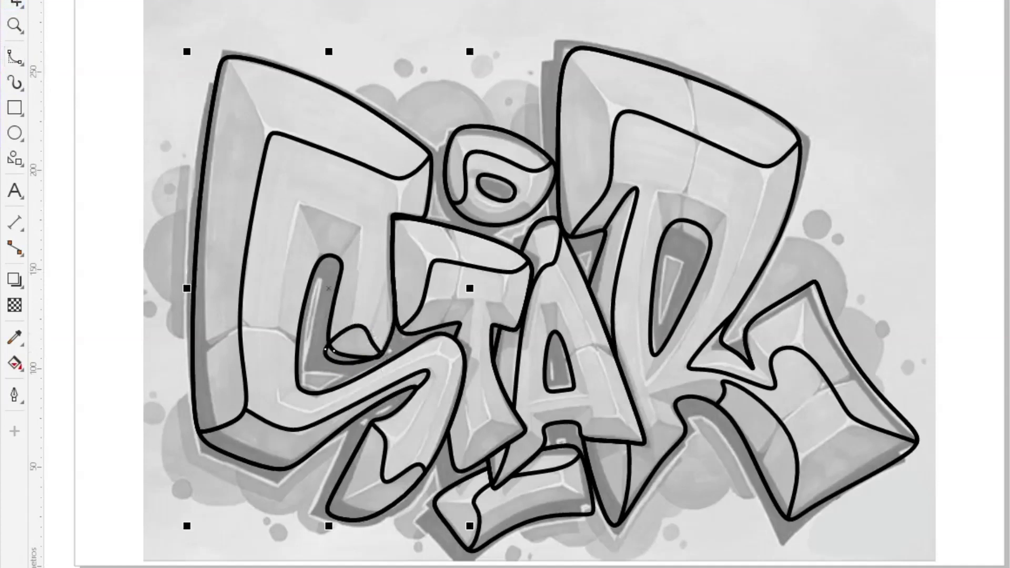
{"action": "key", "text": "space"}
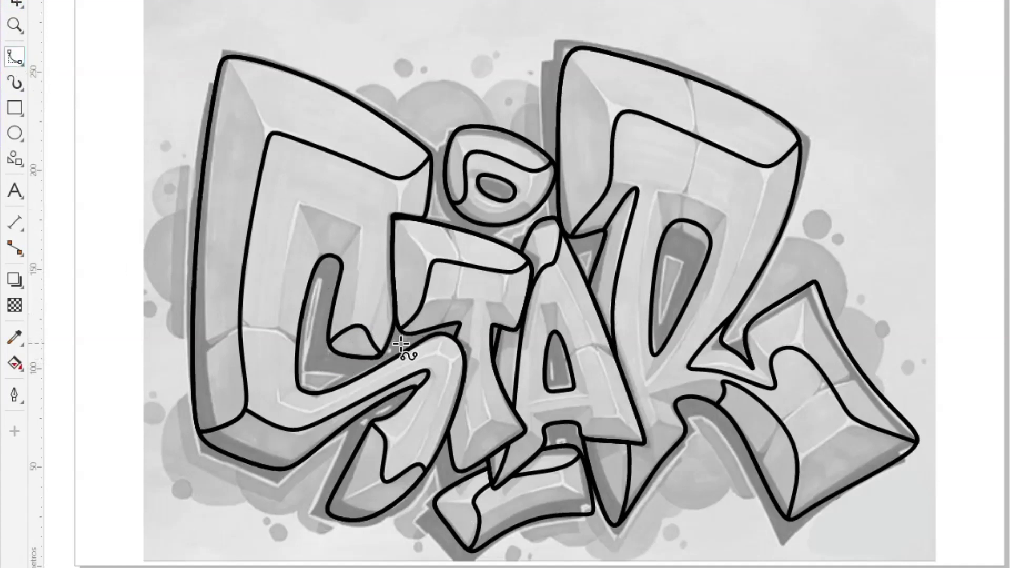
- Start a B-spline beside the T's crossbar and trace the bevel along the crossbar, down the stem, across the foot and up the other side
{"action": "left_click", "coordinate": [390, 335]}
{"action": "left_click", "coordinate": [410, 297]}
{"action": "left_click", "coordinate": [455, 297]}
{"action": "left_click", "coordinate": [475, 297]}
{"action": "left_click", "coordinate": [471, 316]}
{"action": "left_click", "coordinate": [462, 363]}
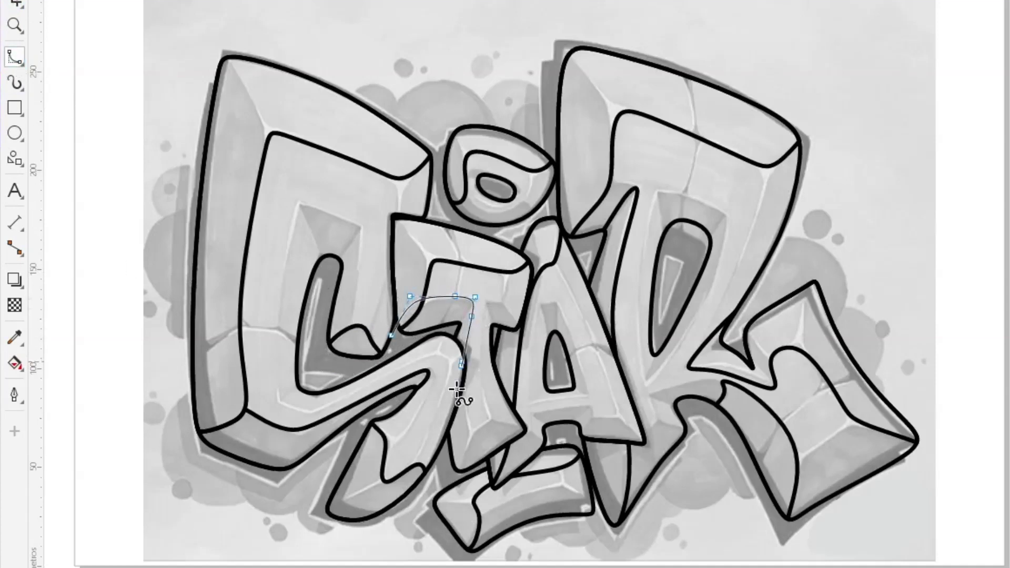
{"action": "left_click", "coordinate": [458, 408]}
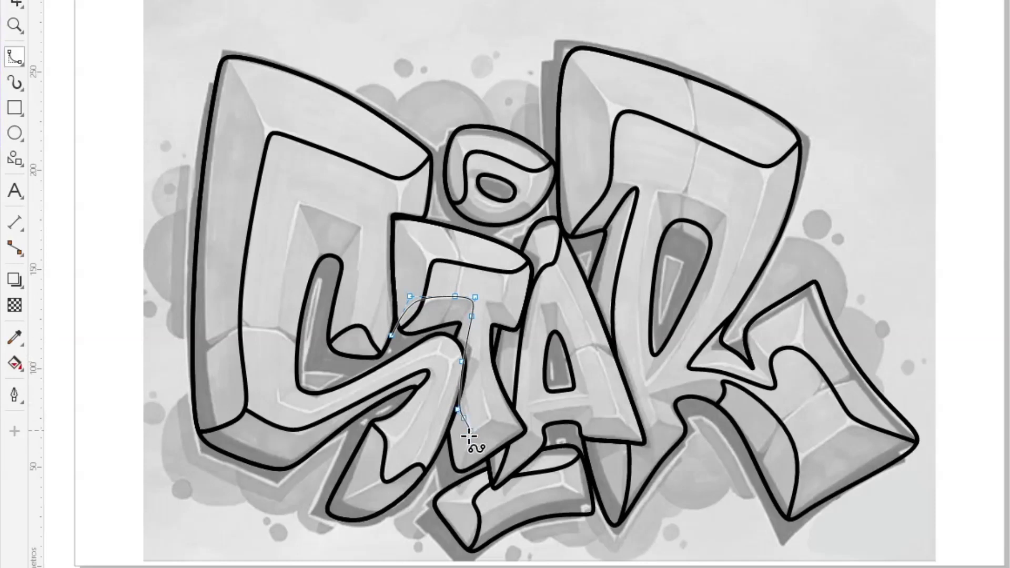
{"action": "left_click", "coordinate": [511, 423]}
{"action": "left_click", "coordinate": [532, 426]}
{"action": "left_click", "coordinate": [547, 412]}
{"action": "left_click", "coordinate": [526, 374]}
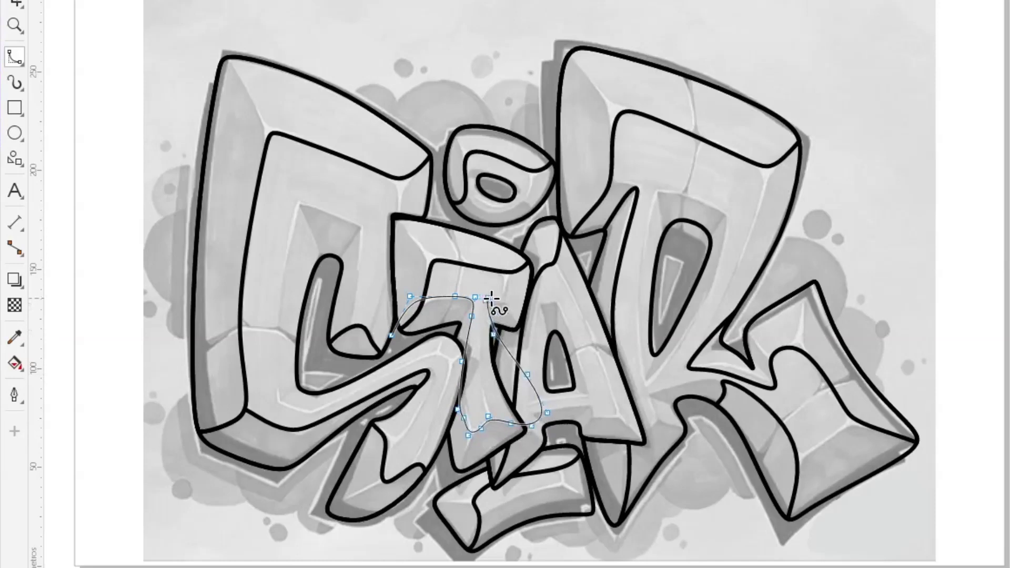
- Extend the T's bevel curve past the other end of the crossbar and close it in a wide loop below the letter
{"action": "left_click", "coordinate": [522, 331]}
{"action": "left_click", "coordinate": [561, 338]}
{"action": "left_click", "coordinate": [605, 449]}
{"action": "left_click", "coordinate": [477, 532]}
{"action": "left_click", "coordinate": [348, 485]}
{"action": "left_click", "coordinate": [358, 379]}
{"action": "left_click", "coordinate": [391, 335]}
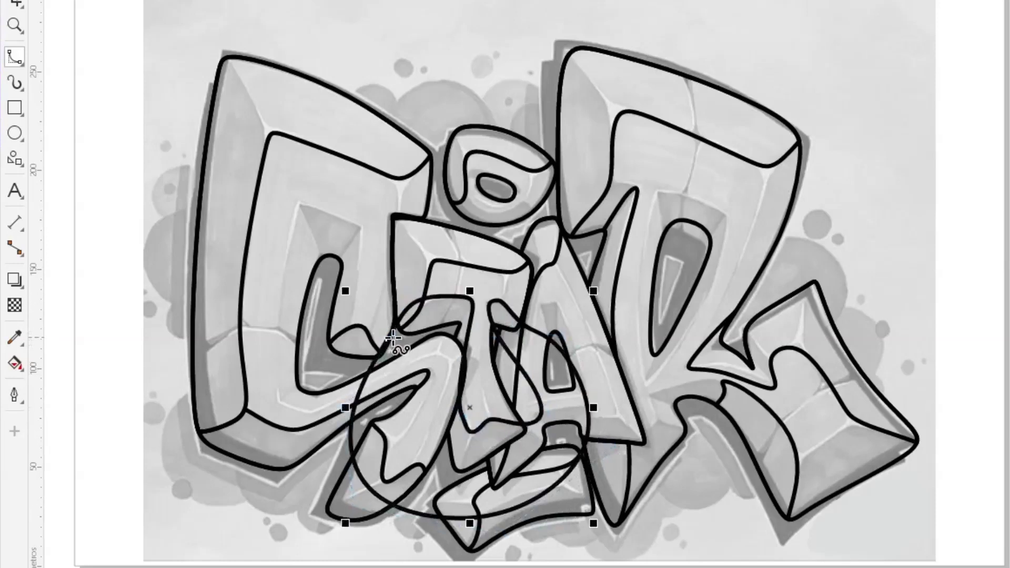
{"action": "left_click", "coordinate": [515, 327], "text": "shift"}
{"action": "left_click", "coordinate": [552, 1]}
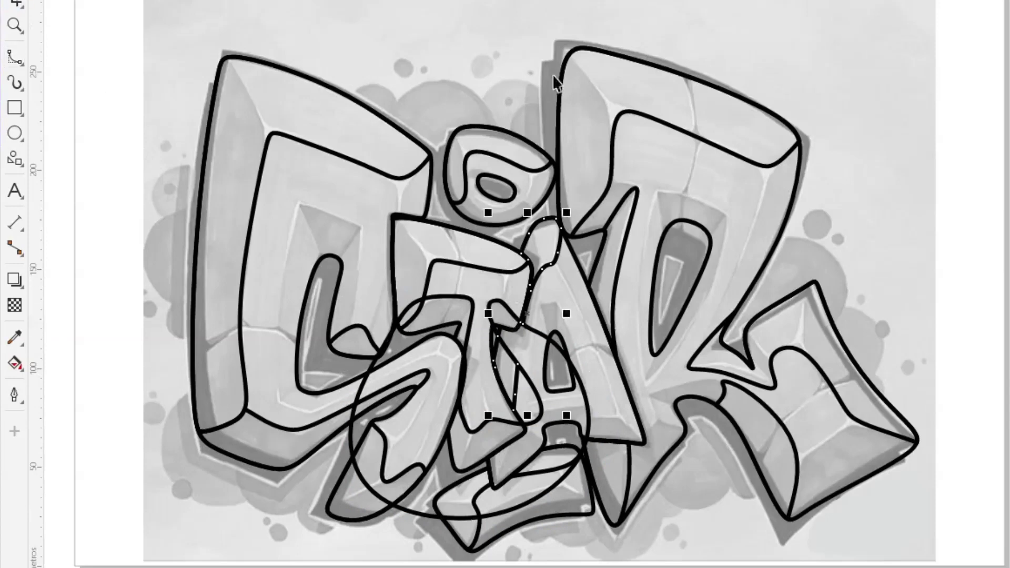
{"action": "key", "text": "ctrl+z"}
- Intersect the bevel curve with the T, remove the leftover curve and clean up the overlap between the T's bevel shapes
{"action": "left_click", "coordinate": [542, 334]}
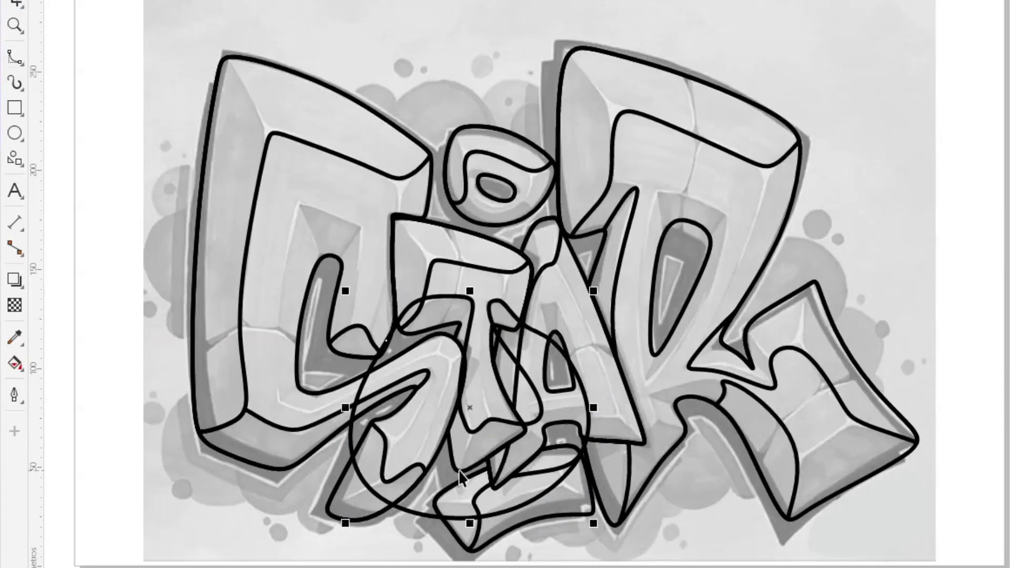
{"action": "left_click", "coordinate": [458, 468], "text": "shift"}
{"action": "left_click_drag", "start_coordinate": [457, 467], "coordinate": [507, 467]}
{"action": "key", "text": "ctrl+z"}
{"action": "left_click", "coordinate": [511, 1]}
{"action": "left_click", "coordinate": [532, 331]}
{"action": "key", "text": "Delete"}
{"action": "left_click", "coordinate": [450, 262]}
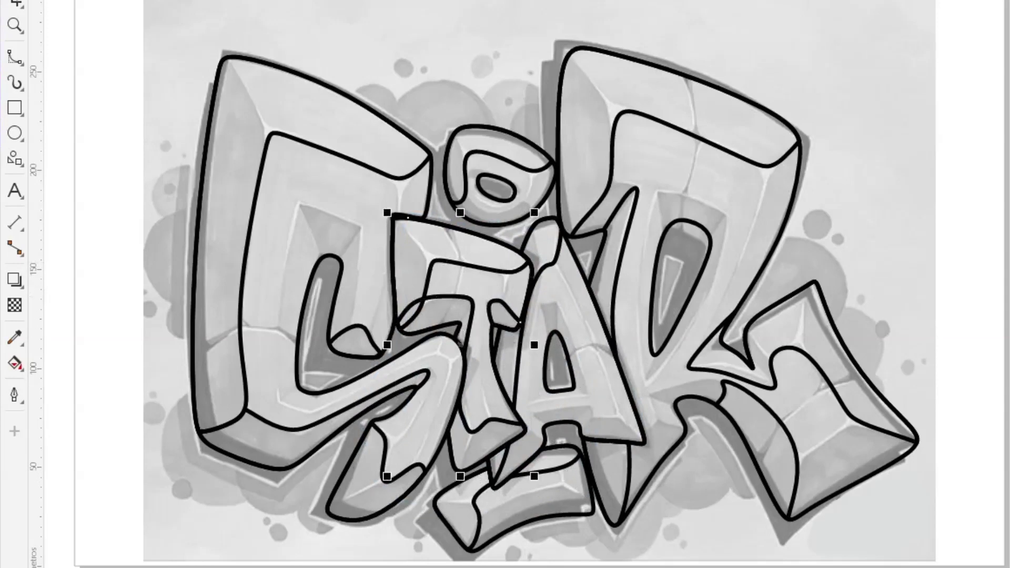
{"action": "key", "text": "Delete"}
- Start a B-spline at the A's left foot and trace the bevel edge past the bottom notch toward the right foot
{"action": "left_click", "coordinate": [16, 59]}
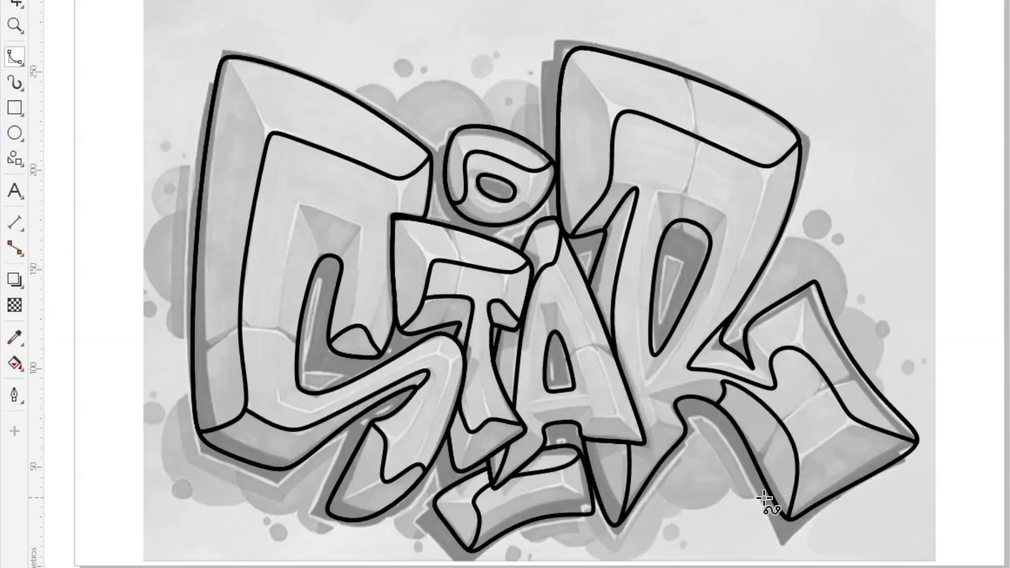
{"action": "left_click", "coordinate": [503, 439]}
{"action": "left_click", "coordinate": [528, 426]}
{"action": "left_click", "coordinate": [549, 450]}
{"action": "left_click", "coordinate": [576, 451]}
{"action": "left_click", "coordinate": [577, 438]}
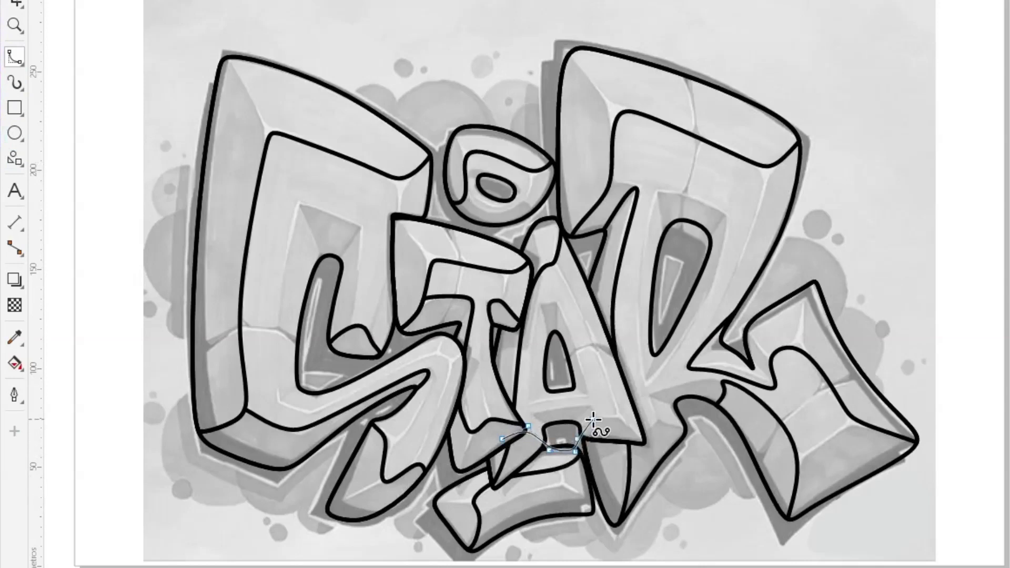
- Close the bevel curve around the A's right foot and below the letter, intersect it with the A and delete the leftover curve
{"action": "left_click", "coordinate": [660, 459]}
{"action": "left_click", "coordinate": [638, 476]}
{"action": "left_click", "coordinate": [484, 510]}
{"action": "left_click", "coordinate": [472, 487]}
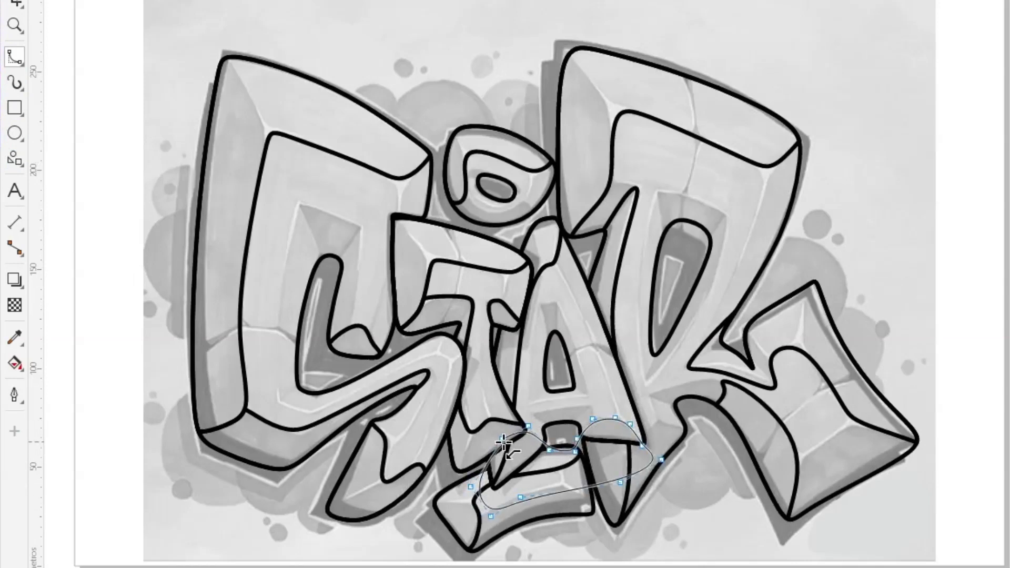
{"action": "left_click", "coordinate": [502, 440]}
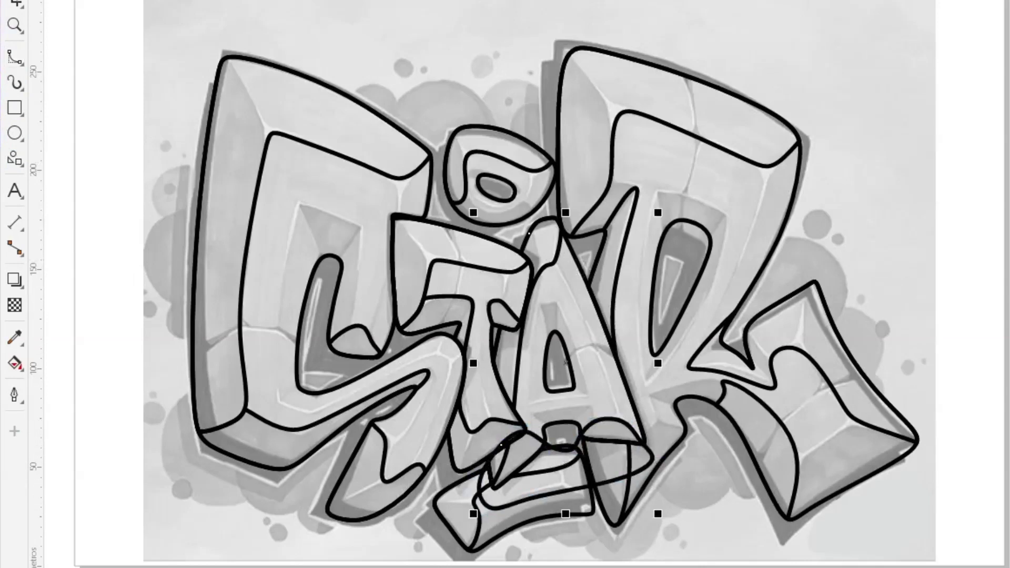
{"action": "key", "text": "Delete"}
- Draw a closed B-spline over the A's bottom notch, intersect it with the A and delete the leftover curve
{"action": "key", "text": "space"}
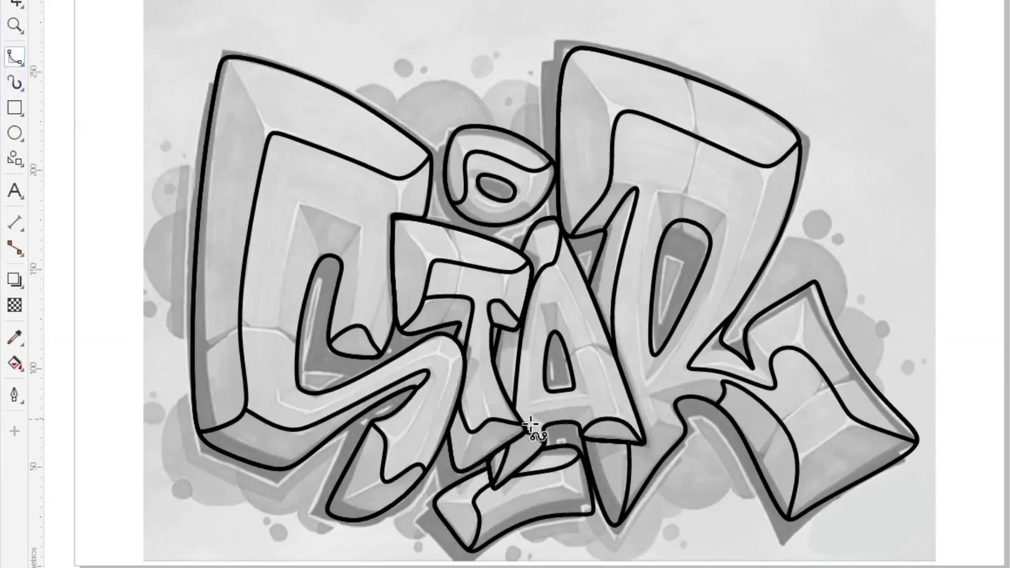
{"action": "left_click", "coordinate": [548, 428]}
{"action": "left_click", "coordinate": [572, 435]}
{"action": "left_click", "coordinate": [592, 408]}
{"action": "left_click", "coordinate": [530, 413]}
{"action": "left_click", "coordinate": [548, 429]}
{"action": "key", "text": "space"}
{"action": "left_click", "coordinate": [528, 236], "text": "shift"}
{"action": "left_click", "coordinate": [542, 1]}
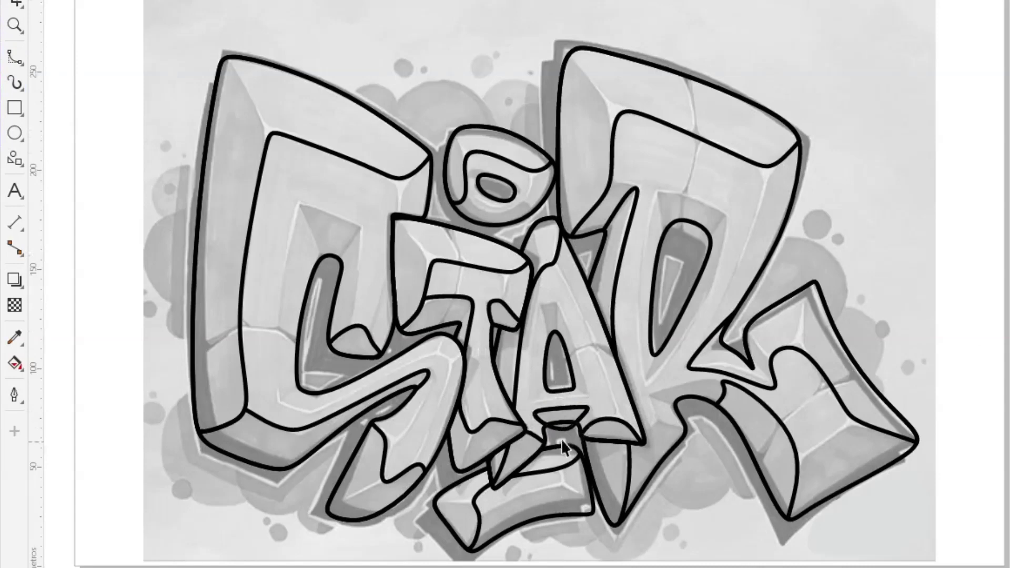
{"action": "left_click", "coordinate": [564, 429]}
{"action": "key", "text": "Delete"}
- Draw a closed bevel shape above the A's inner hole and trim it against the hole's outline
{"action": "left_click", "coordinate": [12, 59]}
{"action": "left_click", "coordinate": [548, 340]}
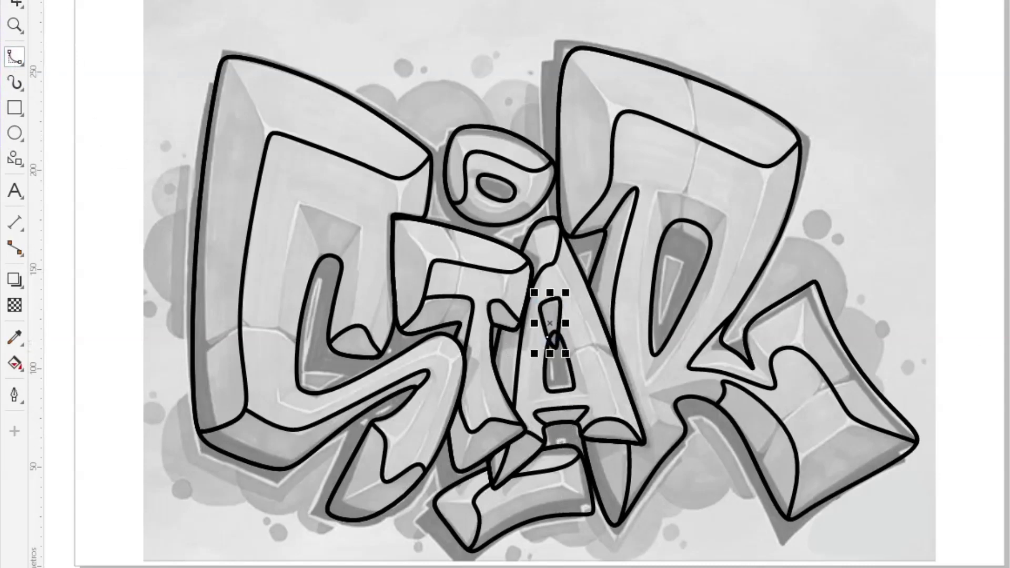
{"action": "key", "text": "space"}
{"action": "left_click", "coordinate": [569, 376]}
{"action": "left_click", "coordinate": [560, 308], "text": "shift"}
{"action": "left_click", "coordinate": [571, 1]}
{"action": "left_click", "coordinate": [828, 204]}
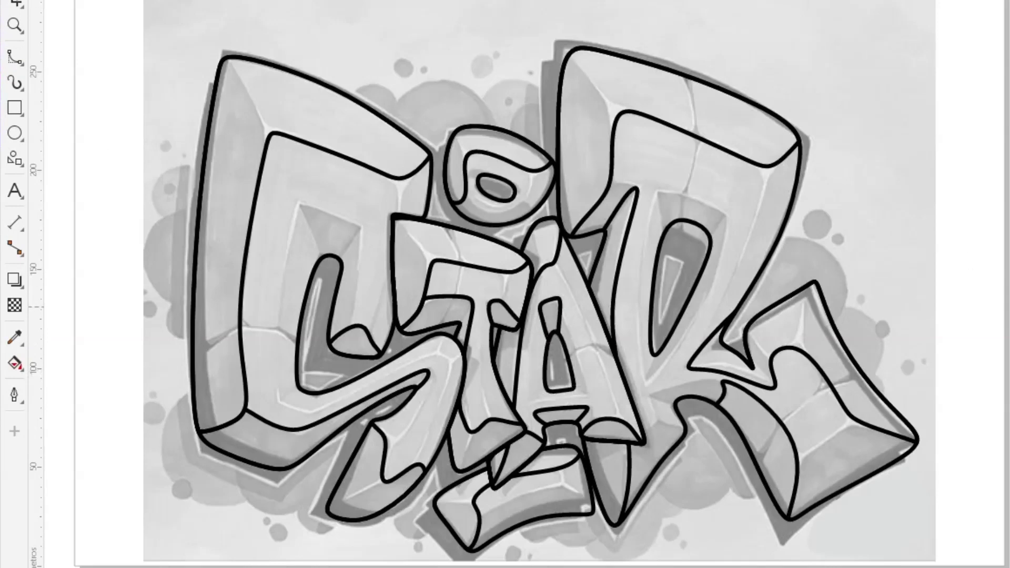
- Start a B-spline at the tip of the R's stem and trace the bevel edge up the stem and across its base
{"action": "left_click", "coordinate": [14, 58]}
{"action": "left_click_drag", "start_coordinate": [616, 525], "coordinate": [628, 493]}
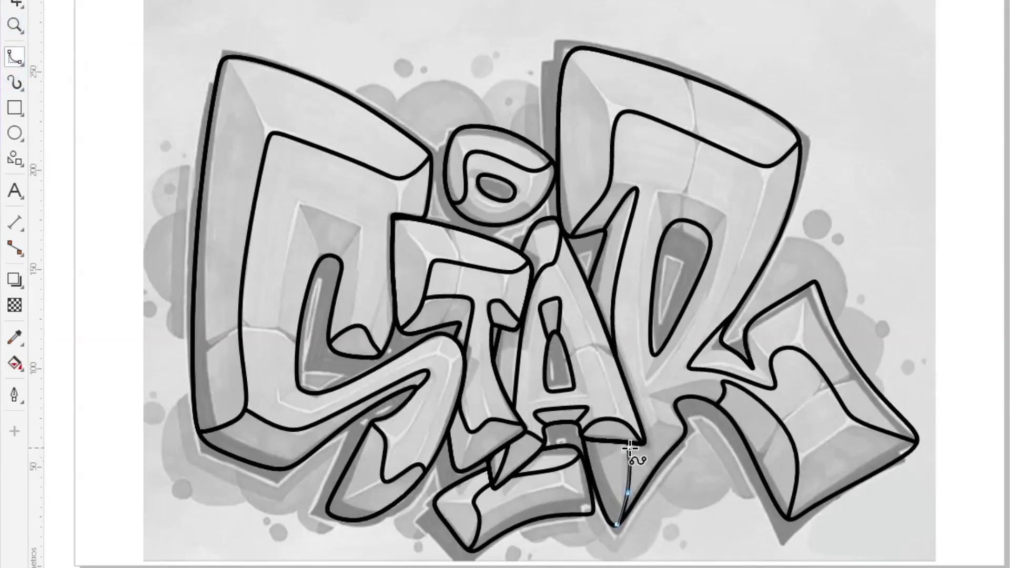
{"action": "left_click", "coordinate": [629, 441]}
{"action": "left_click", "coordinate": [638, 434]}
{"action": "left_click", "coordinate": [658, 422]}
{"action": "left_click", "coordinate": [662, 421]}
{"action": "left_click", "coordinate": [696, 433]}
{"action": "left_click", "coordinate": [698, 430]}
{"action": "left_click", "coordinate": [698, 419]}
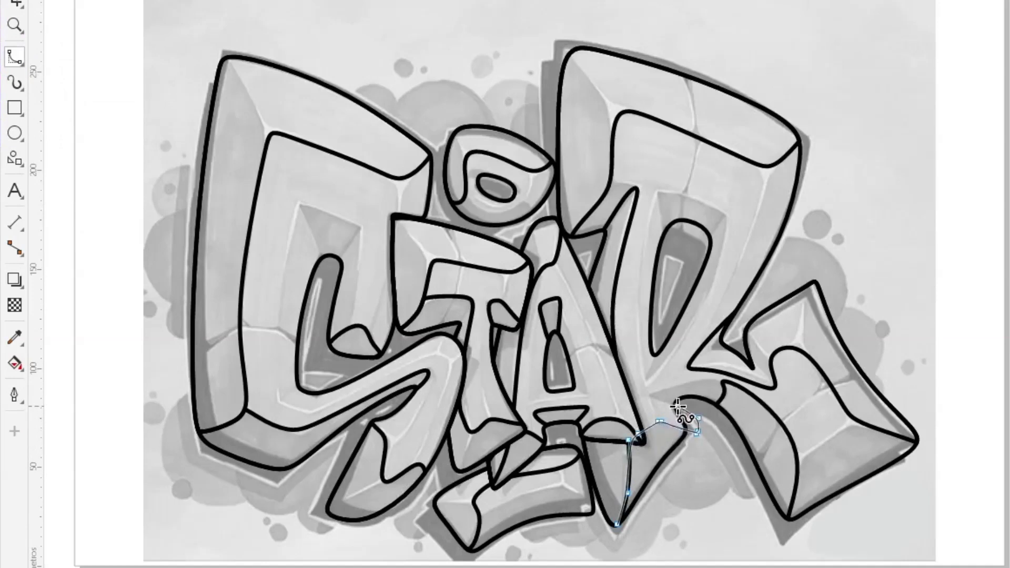
- Continue the R's bevel curve over the arch between stem and leg, below the leg and up the foot's bevel edge
{"action": "left_click_drag", "start_coordinate": [650, 395], "coordinate": [706, 381]}
{"action": "left_click", "coordinate": [726, 380]}
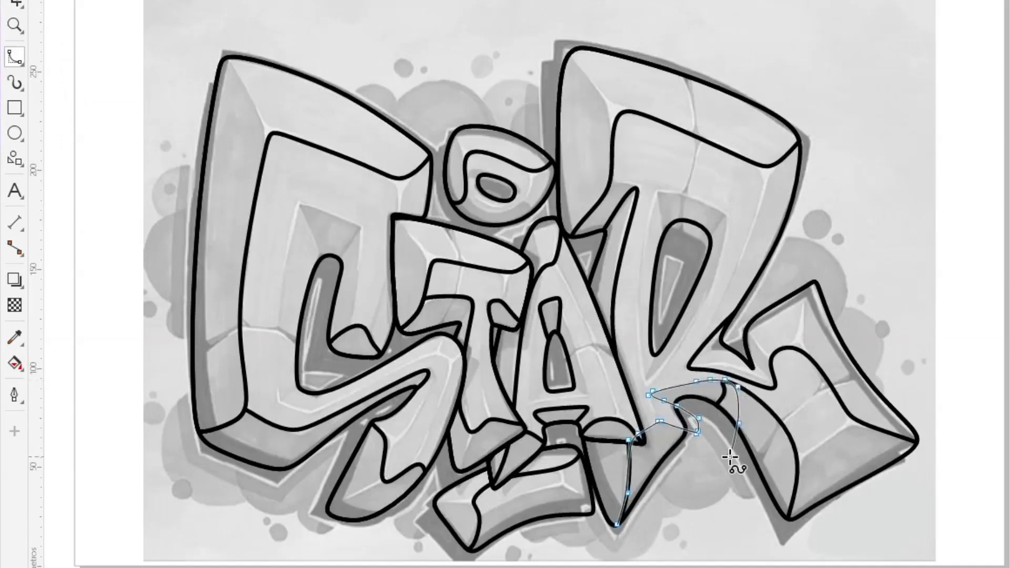
{"action": "left_click", "coordinate": [744, 542]}
{"action": "left_click", "coordinate": [783, 540]}
{"action": "left_click", "coordinate": [786, 518]}
{"action": "left_click", "coordinate": [793, 483]}
{"action": "left_click", "coordinate": [796, 456]}
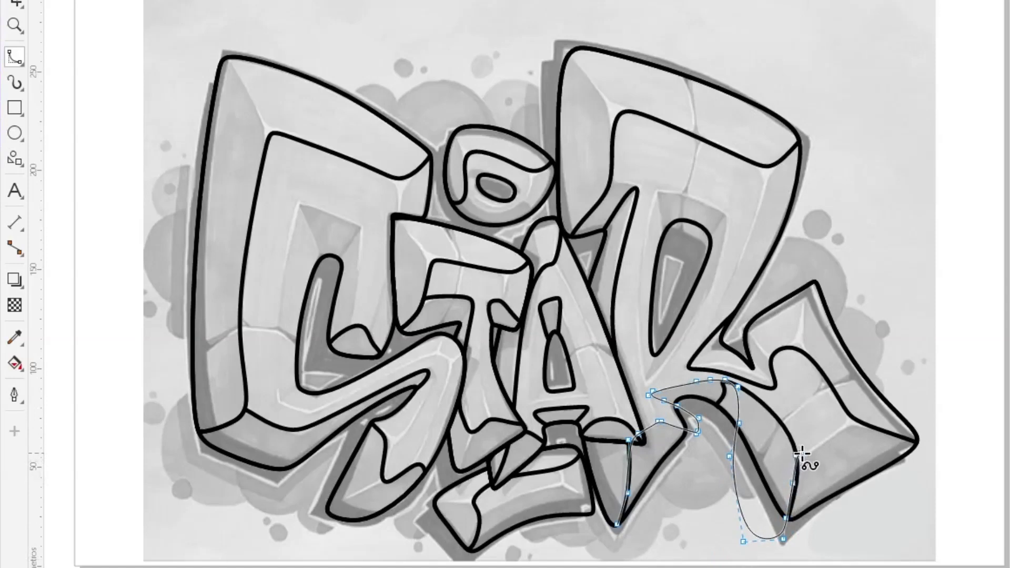
- Trace the bevel edge across the R's foot, close the curve outside the letter, intersect it with the R and delete the leftover curve
{"action": "left_click", "coordinate": [802, 453]}
{"action": "left_click", "coordinate": [859, 420]}
{"action": "left_click_drag", "start_coordinate": [958, 455], "coordinate": [1000, 487]}
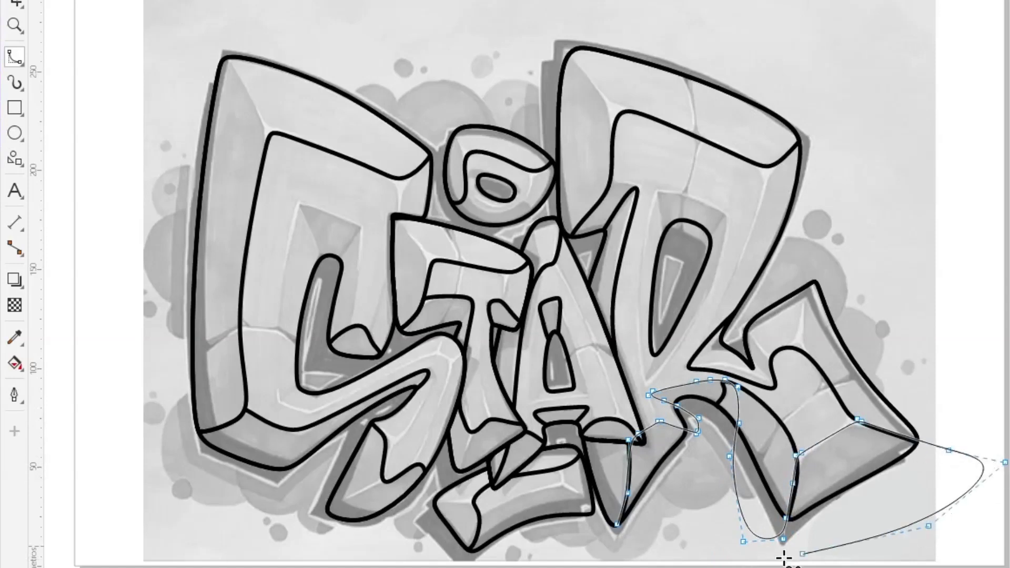
{"action": "left_click", "coordinate": [619, 525]}
{"action": "key", "text": "space"}
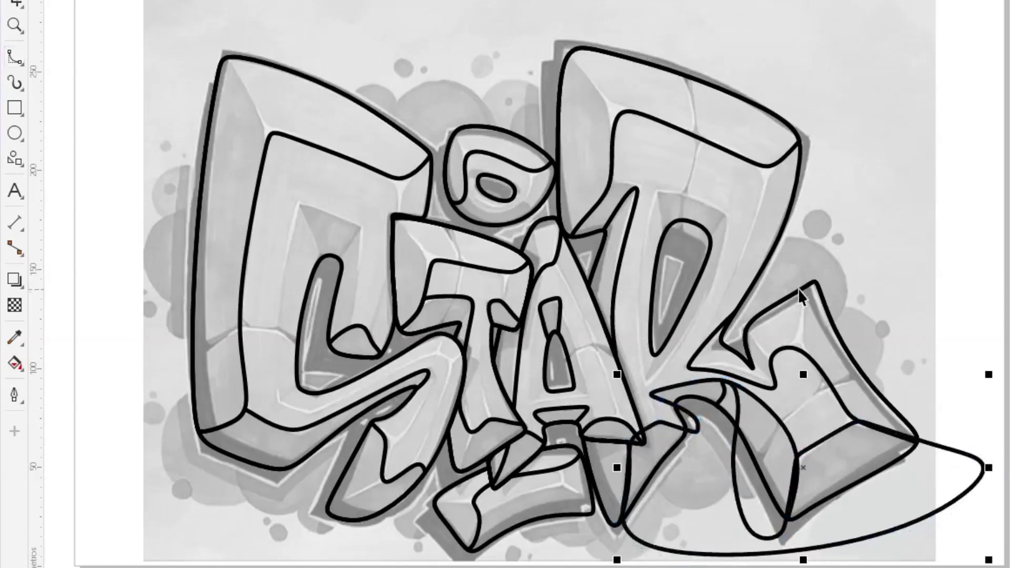
{"action": "left_click", "coordinate": [786, 215], "text": "shift"}
{"action": "left_click", "coordinate": [990, 469]}
{"action": "key", "text": "Delete"}
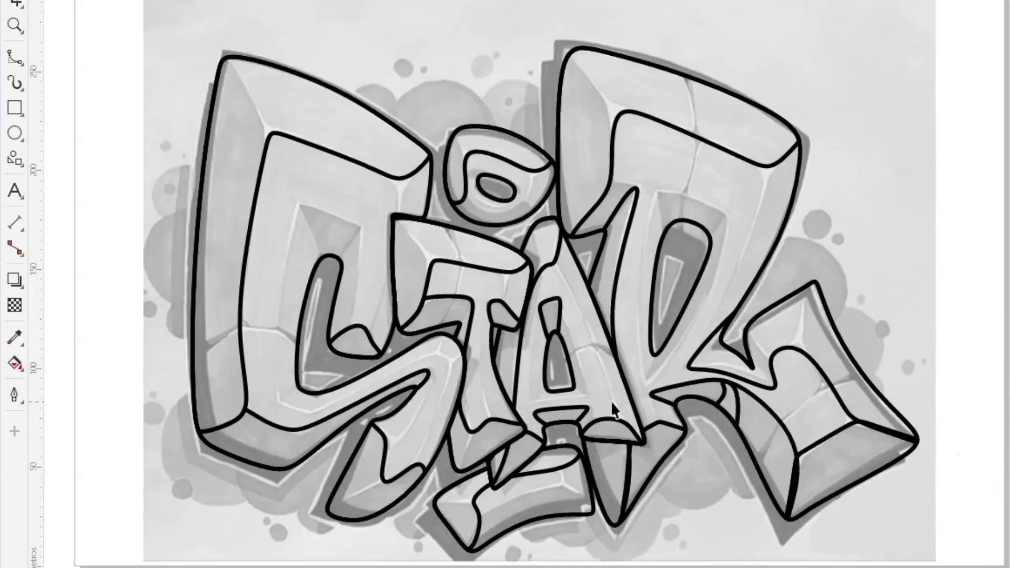
- Draw a closed bevel shape above the R's inner hole and trim it against the hole's outline
{"action": "left_click", "coordinate": [14, 58]}
{"action": "left_click", "coordinate": [661, 238]}
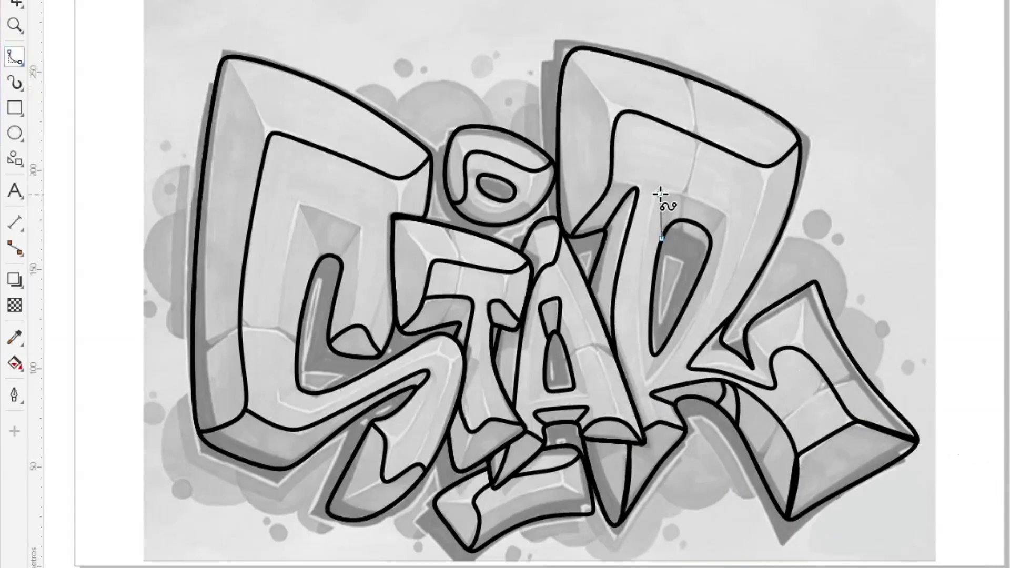
{"action": "left_click", "coordinate": [730, 216]}
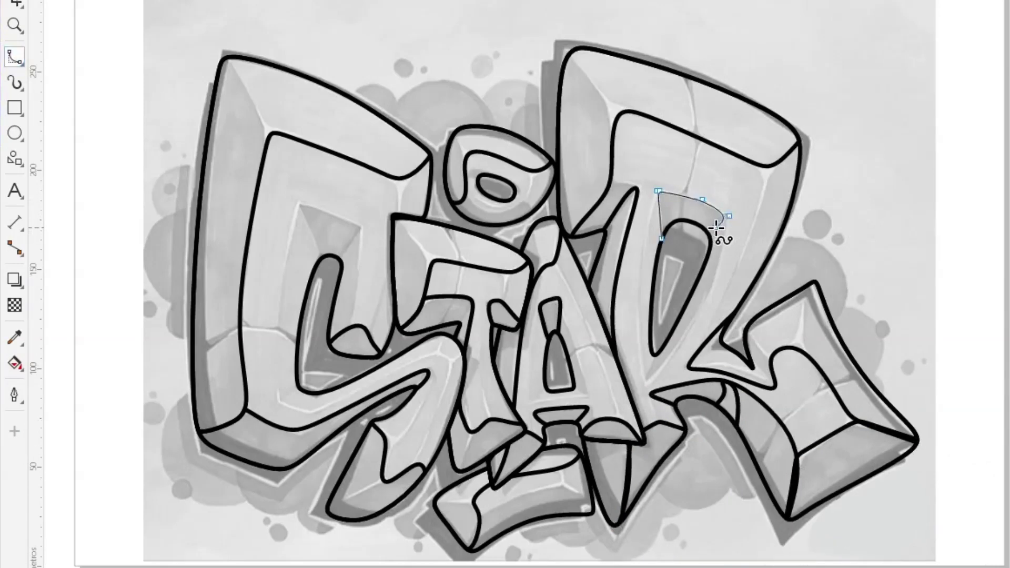
{"action": "left_click", "coordinate": [662, 239]}
{"action": "left_click", "coordinate": [653, 276]}
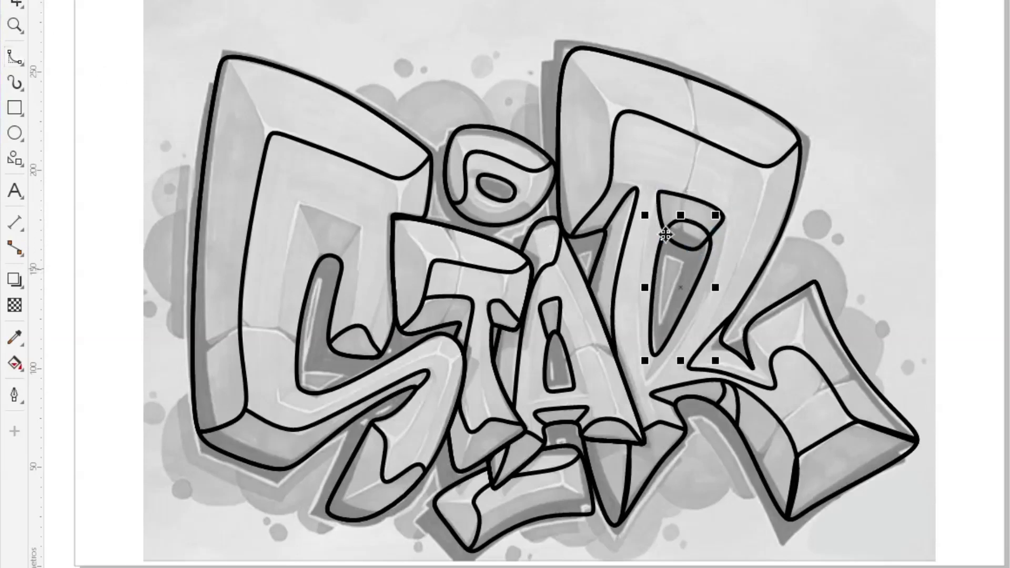
{"action": "left_click", "coordinate": [662, 226], "text": "shift"}
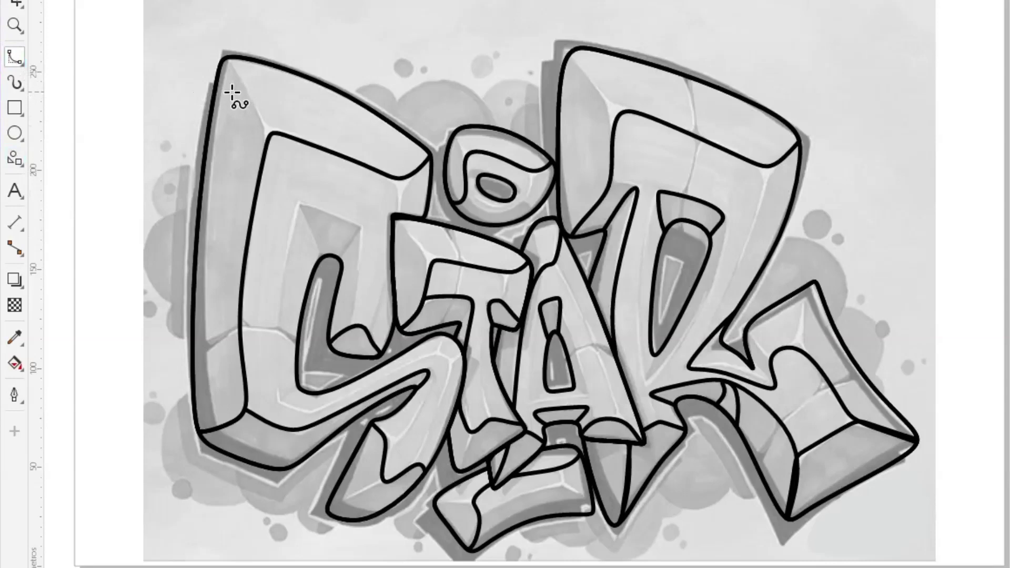
- Fill the S, T, A and R letter shapes with light yellow-green
{"action": "left_click", "coordinate": [429, 199]}
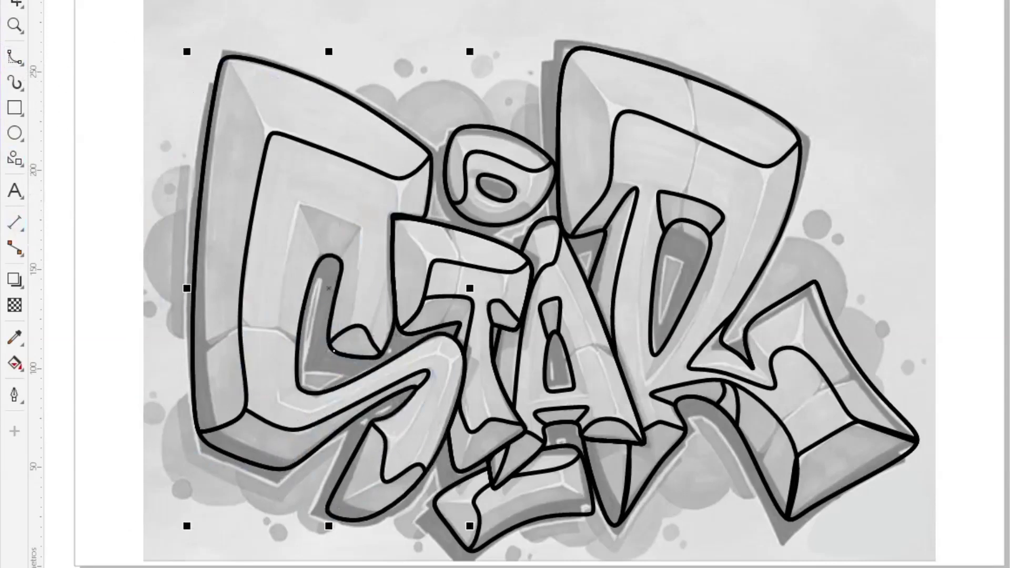
{"action": "left_click", "coordinate": [1, 192]}
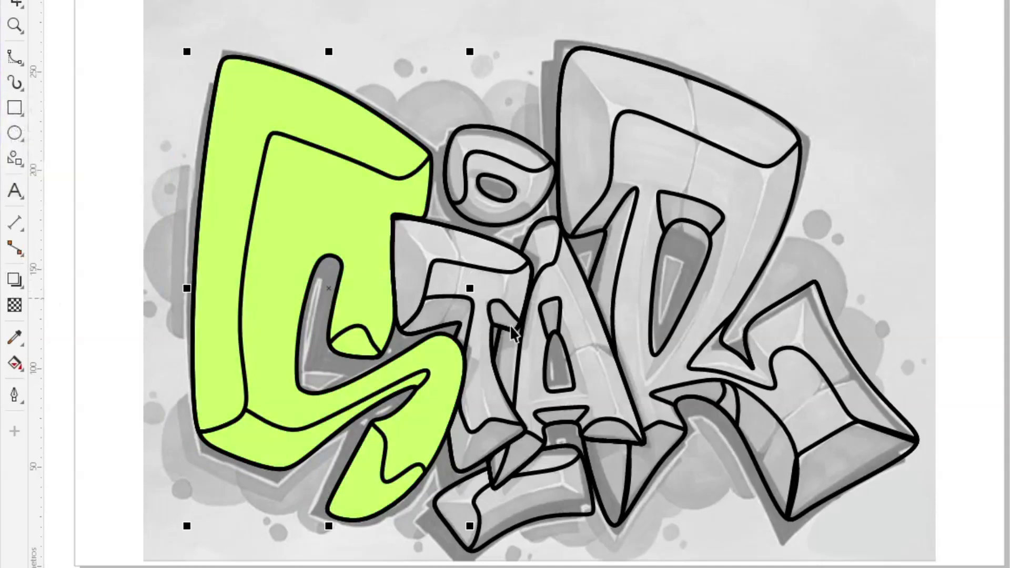
{"action": "left_click", "coordinate": [524, 278]}
{"action": "left_click", "coordinate": [507, 244]}
{"action": "left_click", "coordinate": [504, 242]}
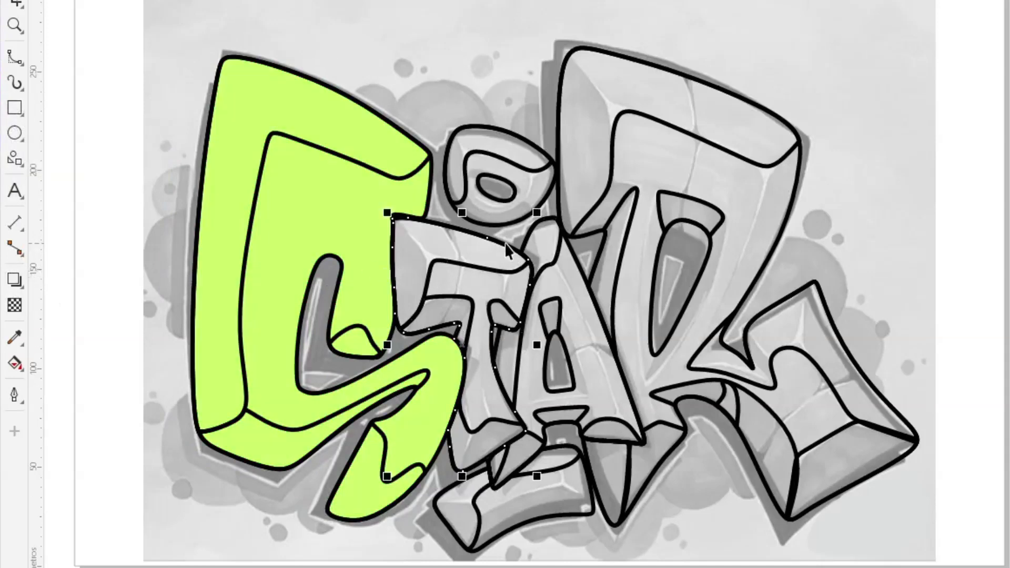
{"action": "left_click", "coordinate": [472, 551]}
{"action": "left_click", "coordinate": [569, 253]}
{"action": "key", "text": "ctrl+r"}
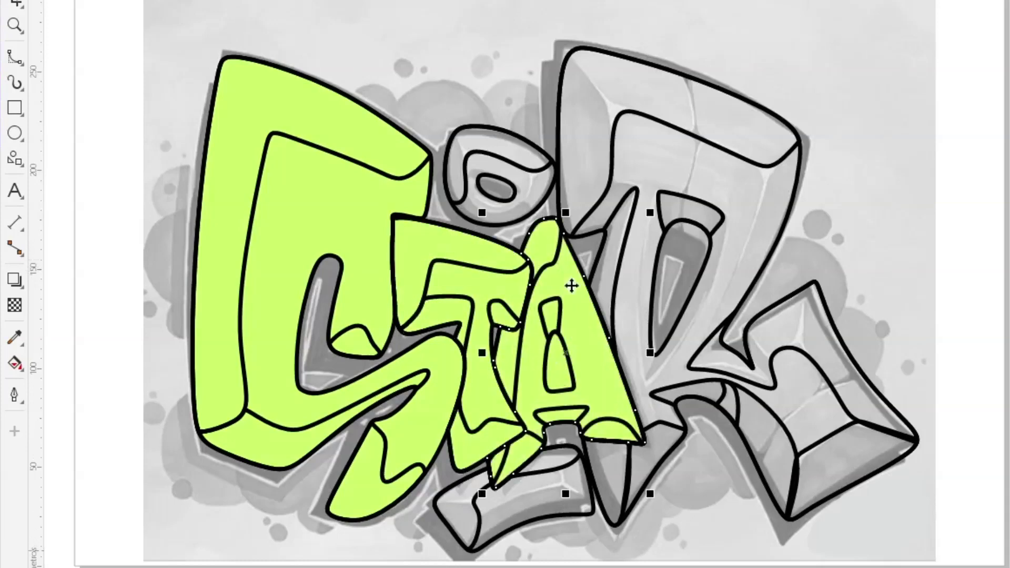
{"action": "left_click", "coordinate": [790, 207]}
{"action": "key", "text": "ctrl+r"}
{"action": "left_click", "coordinate": [964, 287]}
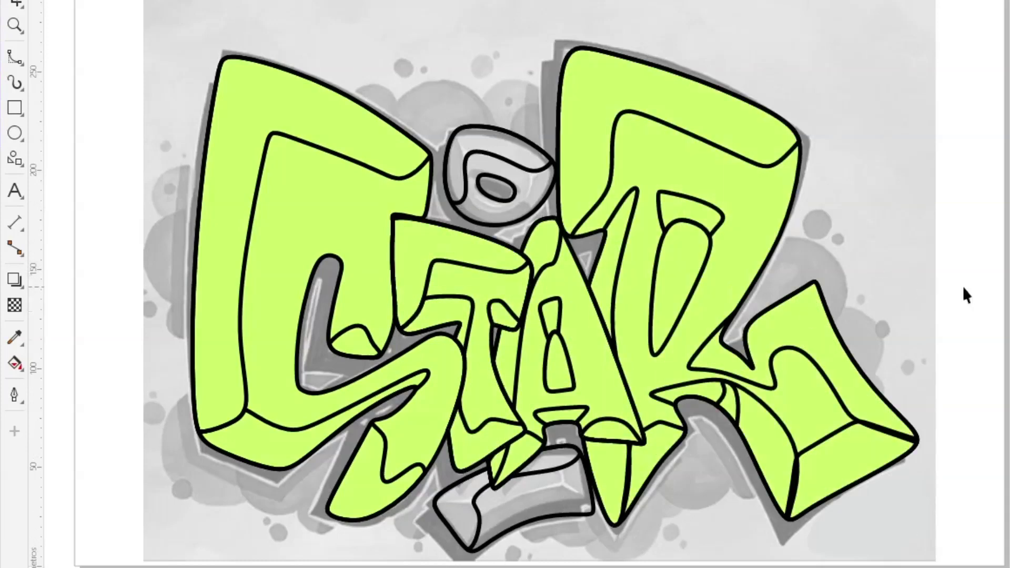
- Fill the S's upper-left bevel bright green and its lower bevels dark green, and remove the outlines of both
{"action": "left_click", "coordinate": [349, 152]}
{"action": "left_click", "coordinate": [15, 565]}
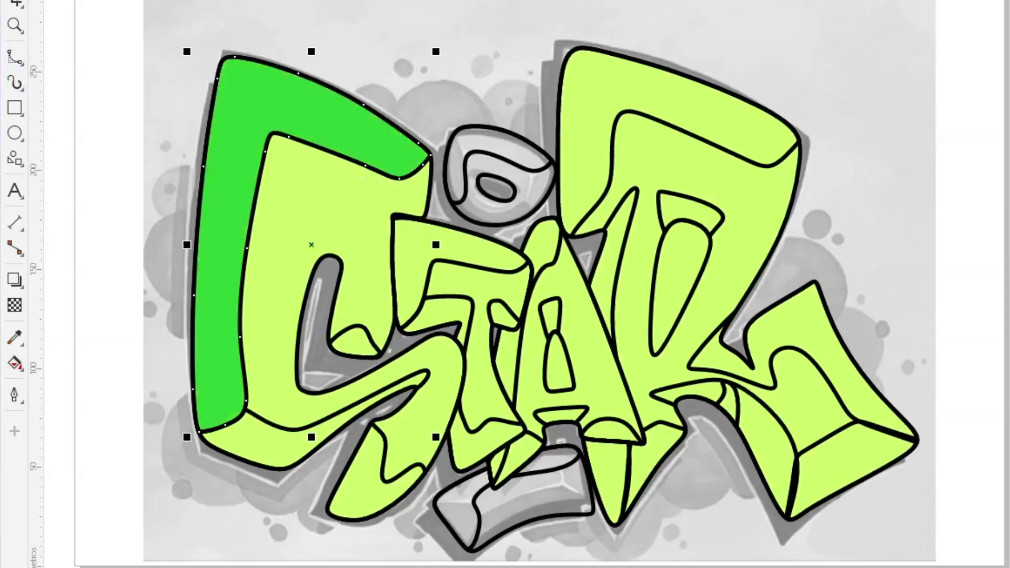
{"action": "left_click", "coordinate": [283, 428]}
{"action": "left_click", "coordinate": [15, 565]}
{"action": "right_click", "coordinate": [15, 565]}
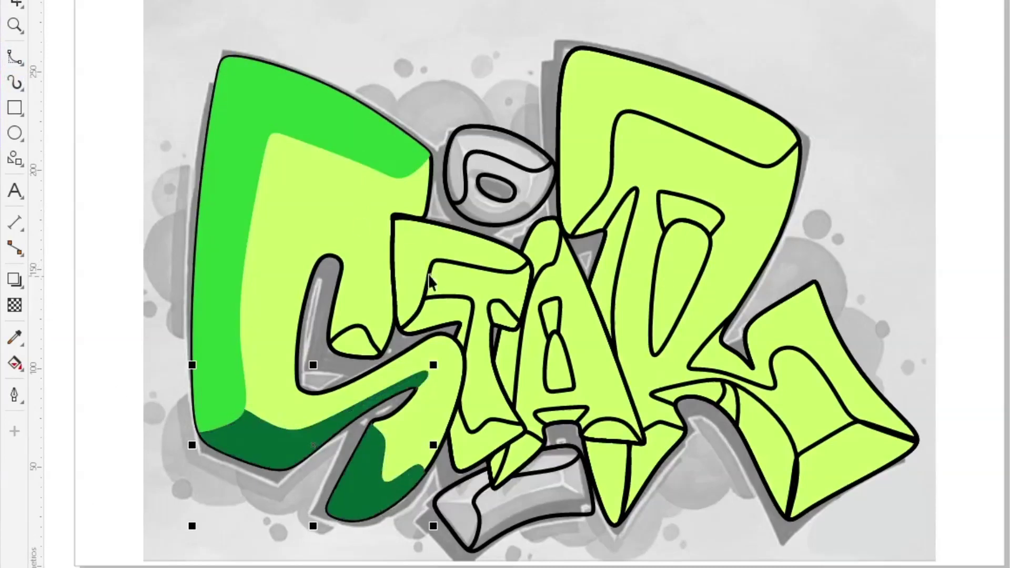
- Color the T's upper bevel bright green and its underside bevels dark green, both without outlines
{"action": "left_click", "coordinate": [452, 264]}
{"action": "left_click", "coordinate": [14, 565]}
{"action": "right_click", "coordinate": [15, 565]}
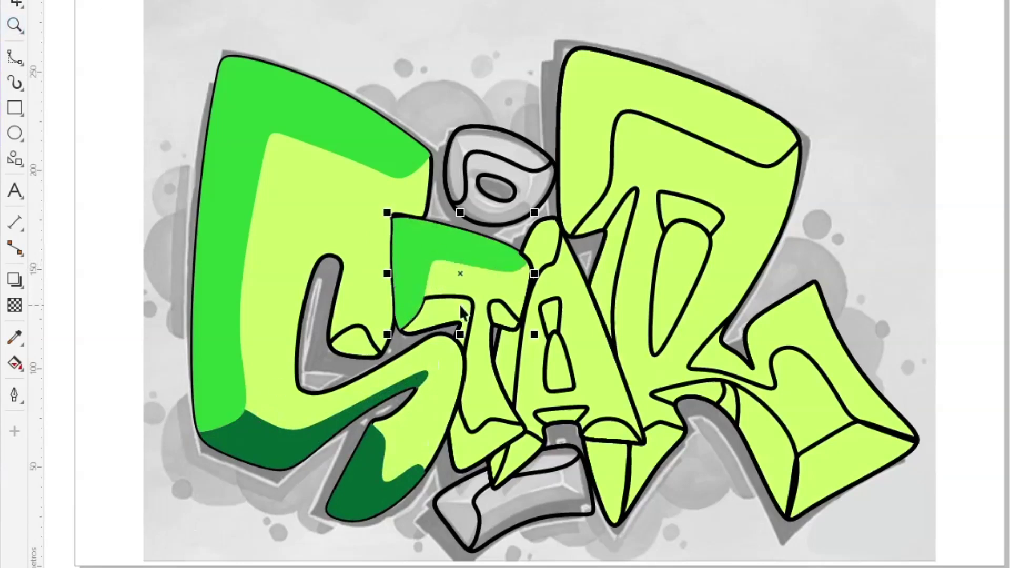
{"action": "left_click", "coordinate": [459, 306]}
{"action": "left_click", "coordinate": [14, 565]}
{"action": "right_click", "coordinate": [14, 566]}
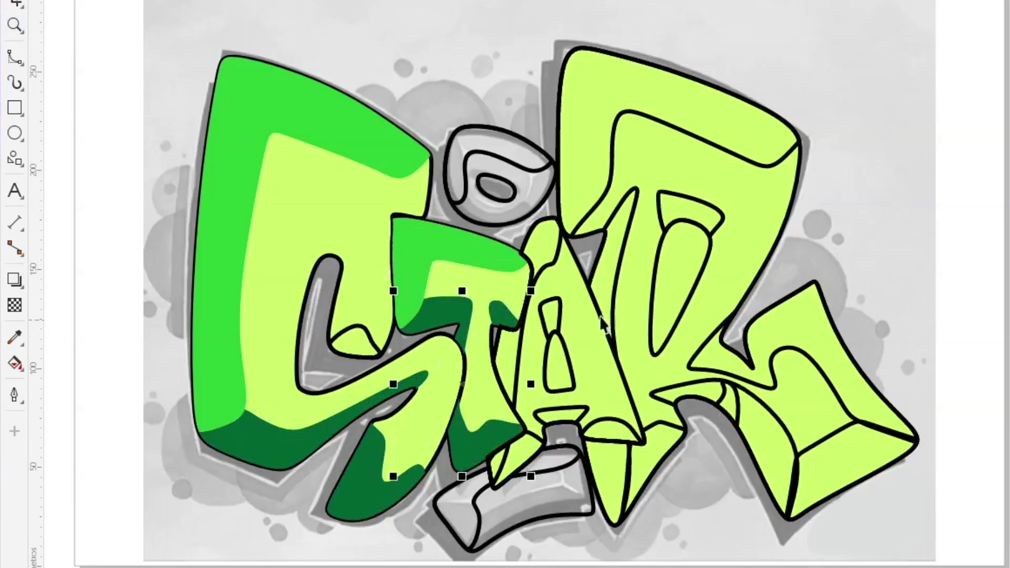
- Fill the A's left-edge bevels bright green and its lower and inner-hole bevels dark green, removing their outlines
{"action": "key", "text": "Tab"}
{"action": "left_click", "coordinate": [15, 565]}
{"action": "right_click", "coordinate": [15, 565]}
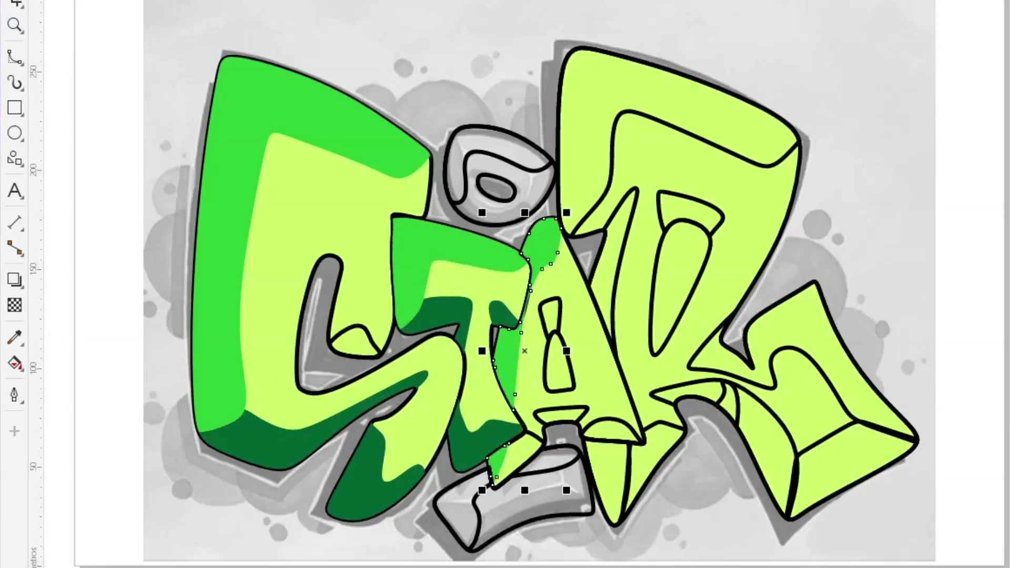
{"action": "left_click", "coordinate": [535, 441]}
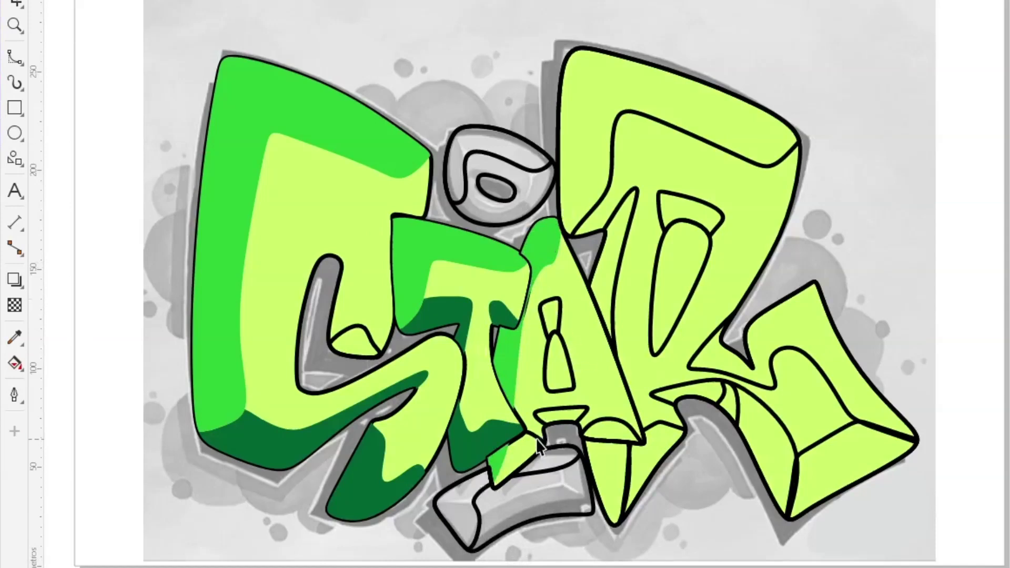
{"action": "left_click", "coordinate": [545, 412], "text": "shift"}
{"action": "left_click", "coordinate": [552, 302], "text": "shift"}
{"action": "left_click", "coordinate": [227, 3]}
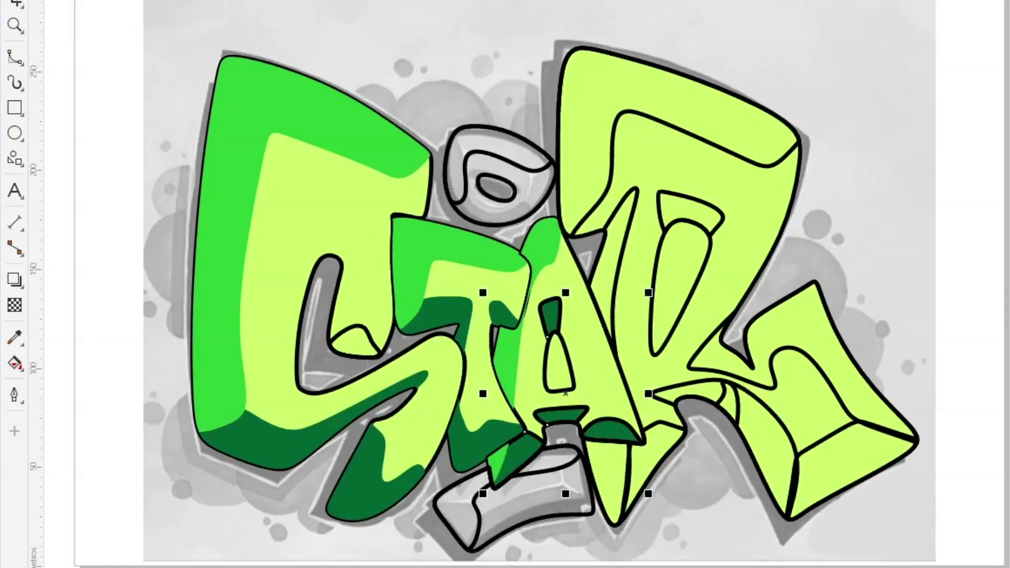
{"action": "right_click", "coordinate": [84, 2]}
{"action": "left_click", "coordinate": [109, 144]}
- Fill the oval dot between the S and R light yellow-green and its upper bevel bright green without an outline
{"action": "left_click", "coordinate": [550, 192]}
{"action": "left_click", "coordinate": [468, 566]}
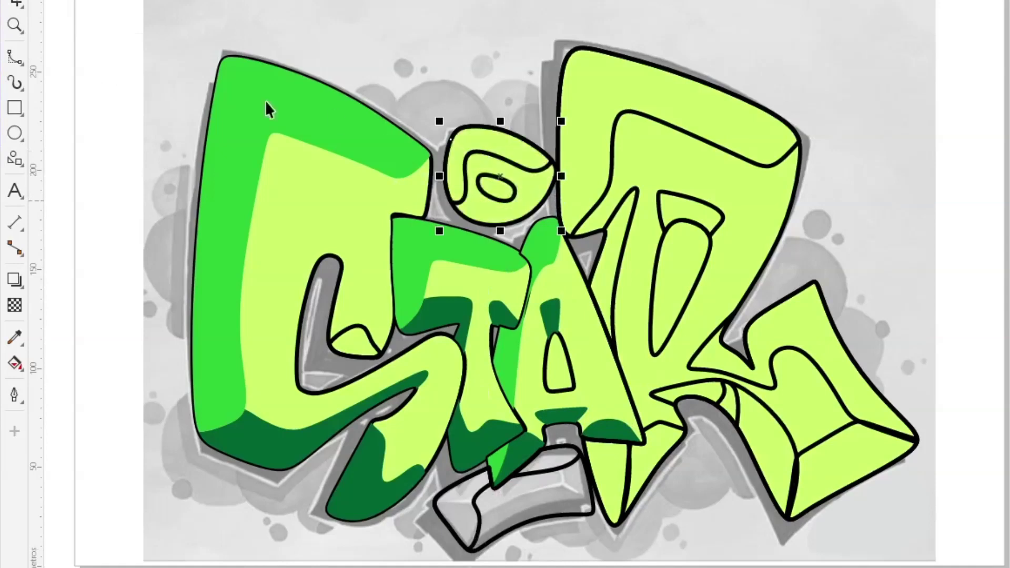
{"action": "left_click", "coordinate": [542, 172]}
{"action": "left_click", "coordinate": [433, 565]}
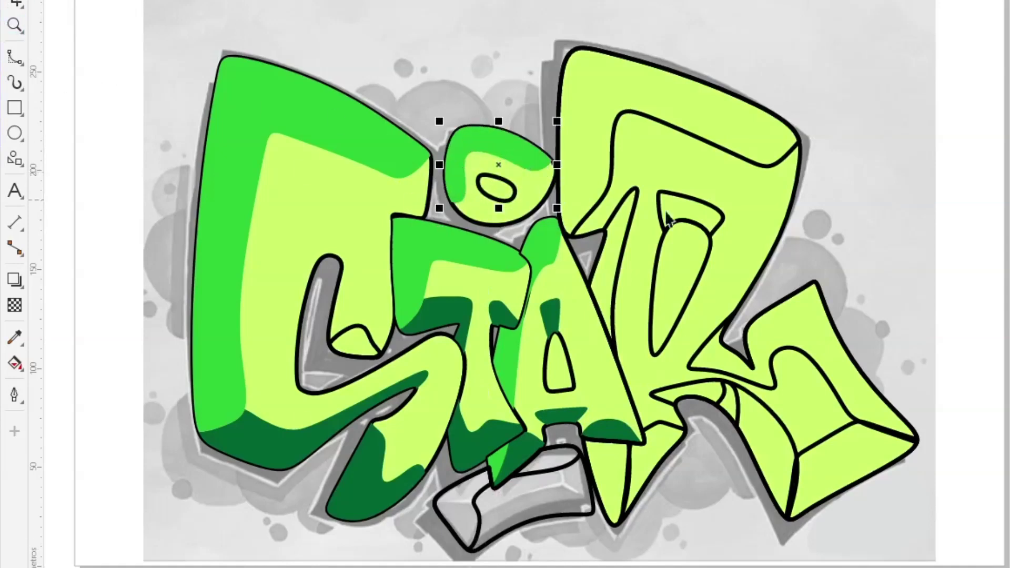
- Fill the R's upper and stem bevels bright green and its underside and inner-hole bevels dark green, removing their outlines
{"action": "left_click", "coordinate": [778, 160]}
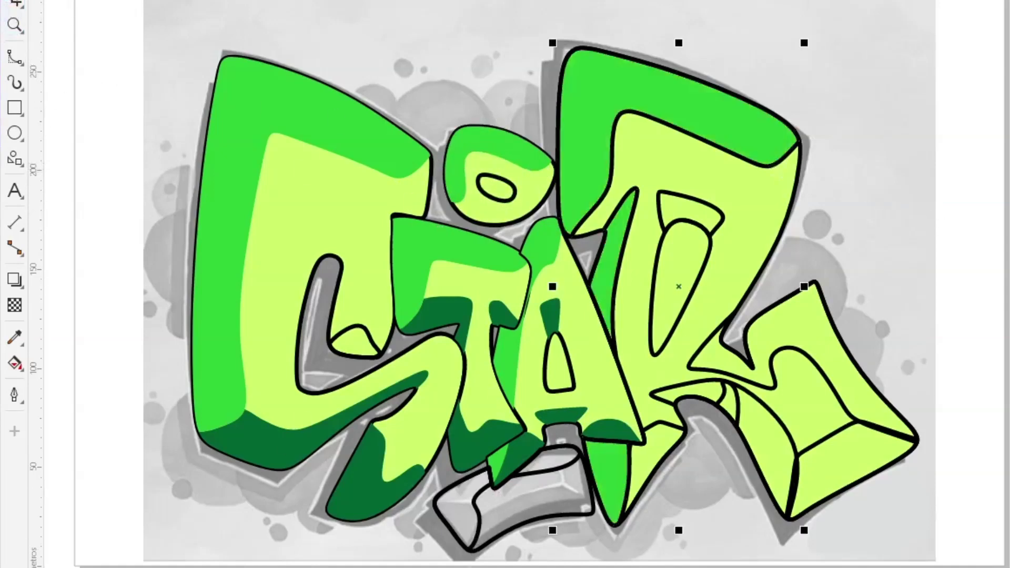
{"action": "left_click", "coordinate": [705, 205]}
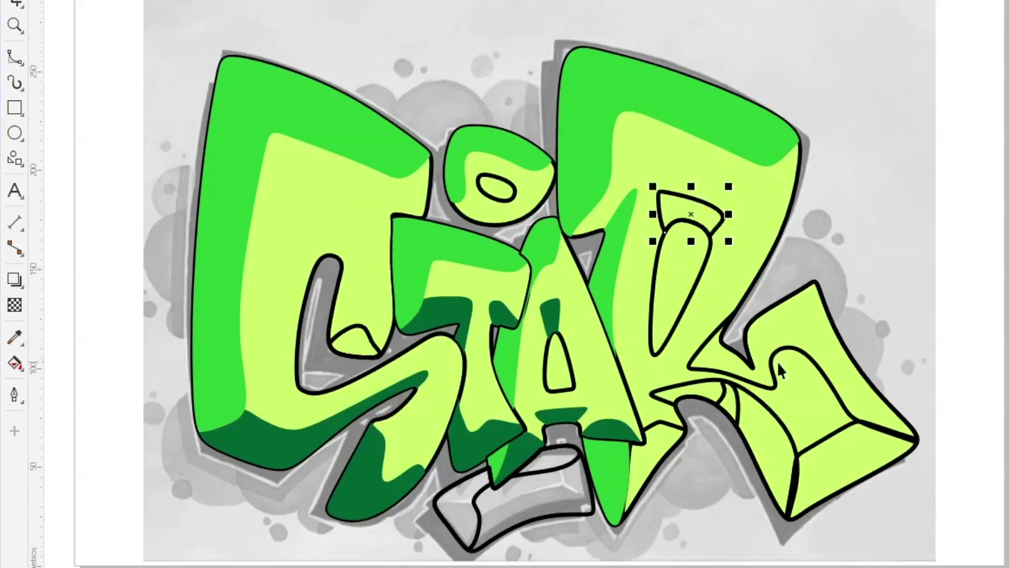
{"action": "left_click", "coordinate": [834, 431], "text": "shift"}
{"action": "left_click_drag", "start_coordinate": [835, 431], "coordinate": [872, 463]}
{"action": "key", "text": "ctrl+z"}
{"action": "left_click", "coordinate": [240, 2]}
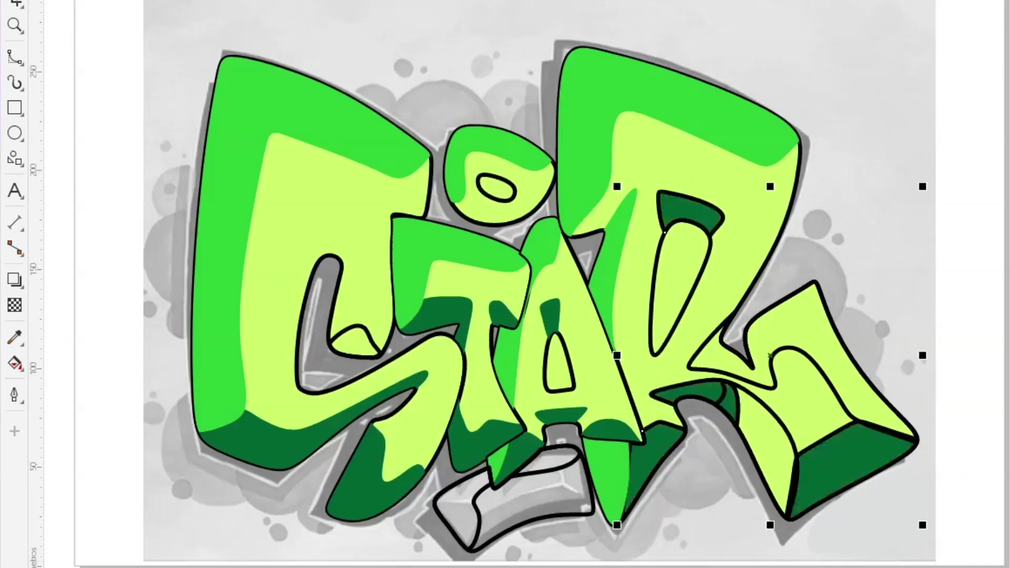
{"action": "right_click", "coordinate": [51, 2]}
{"action": "left_click", "coordinate": [918, 312]}
- Fill the bevels along the R's leg and foot bright green and remove their outline
{"action": "left_click", "coordinate": [776, 414]}
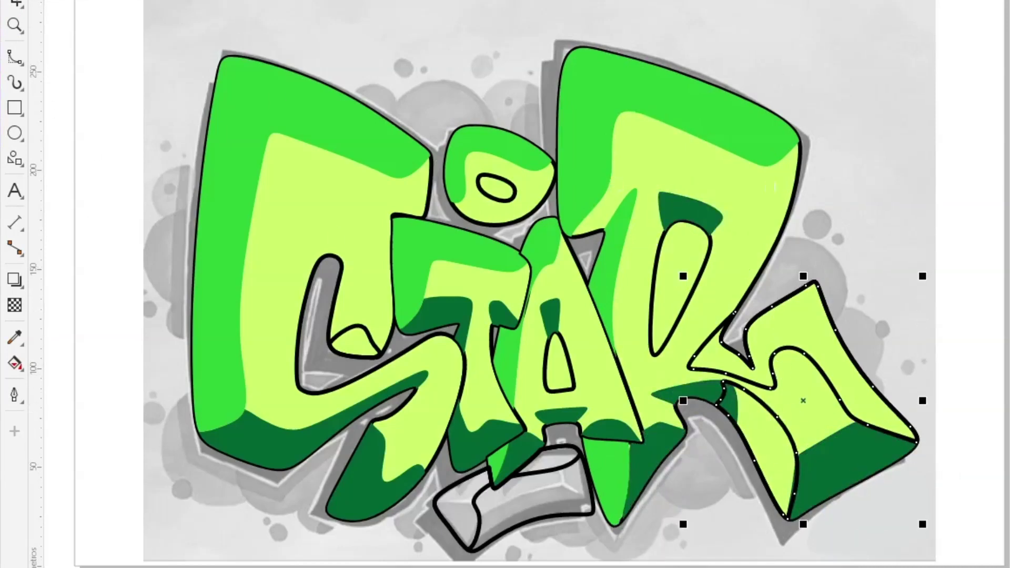
{"action": "left_click", "coordinate": [232, 2]}
{"action": "right_click", "coordinate": [58, 2]}
{"action": "left_click", "coordinate": [92, 159]}
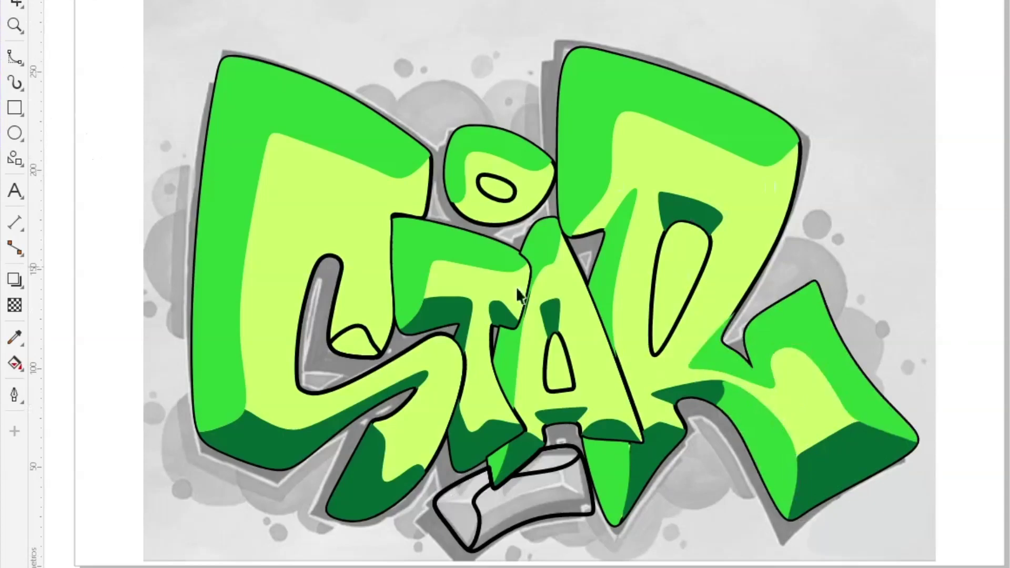
- Apply a thicker outline to the inner holes of the A and the R
{"action": "left_click", "coordinate": [566, 355]}
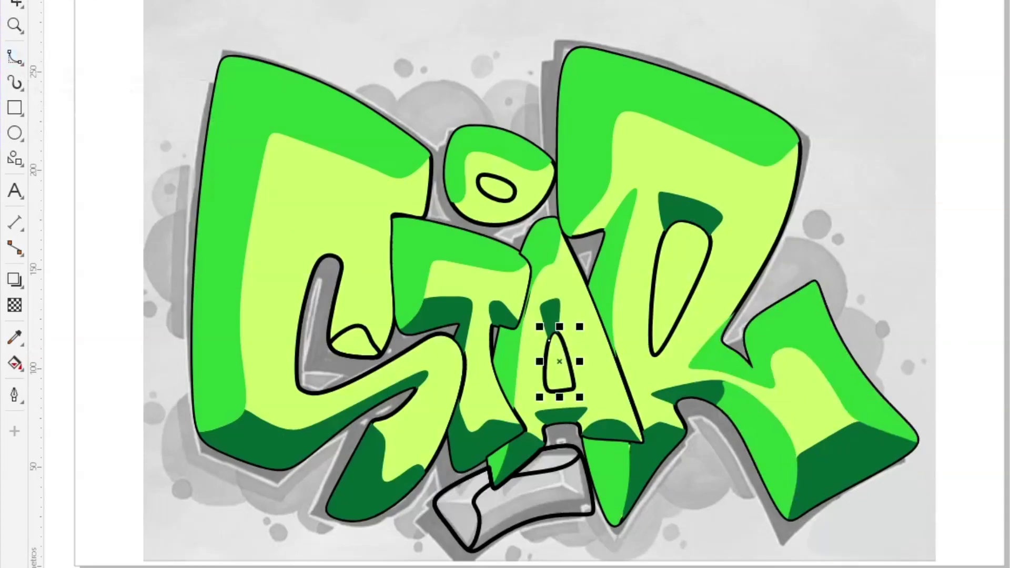
{"action": "left_click", "coordinate": [470, 79]}
{"action": "left_click", "coordinate": [653, 234]}
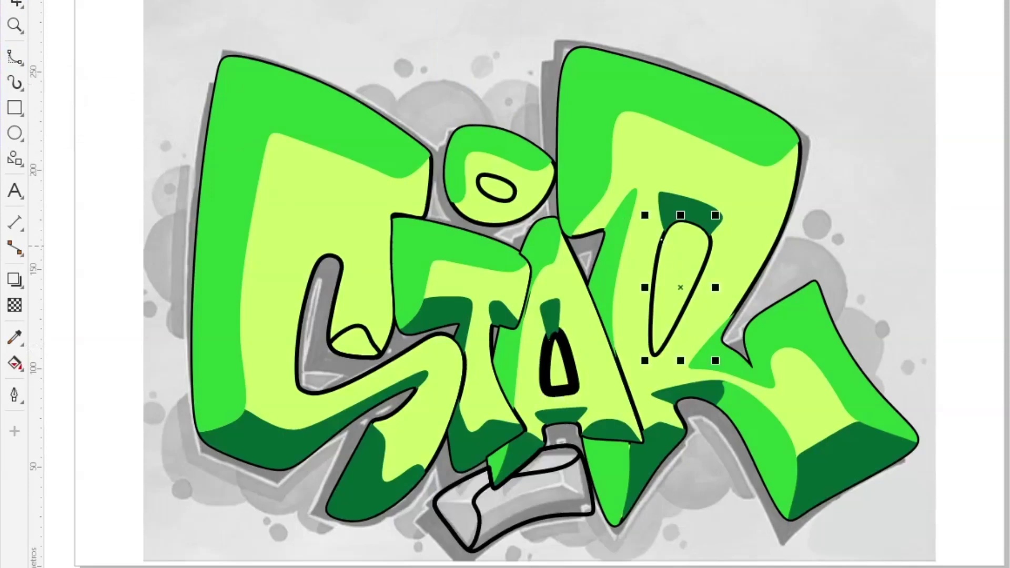
{"action": "left_click", "coordinate": [490, 0]}
{"action": "left_click", "coordinate": [476, 85]}
{"action": "left_click", "coordinate": [810, 322]}
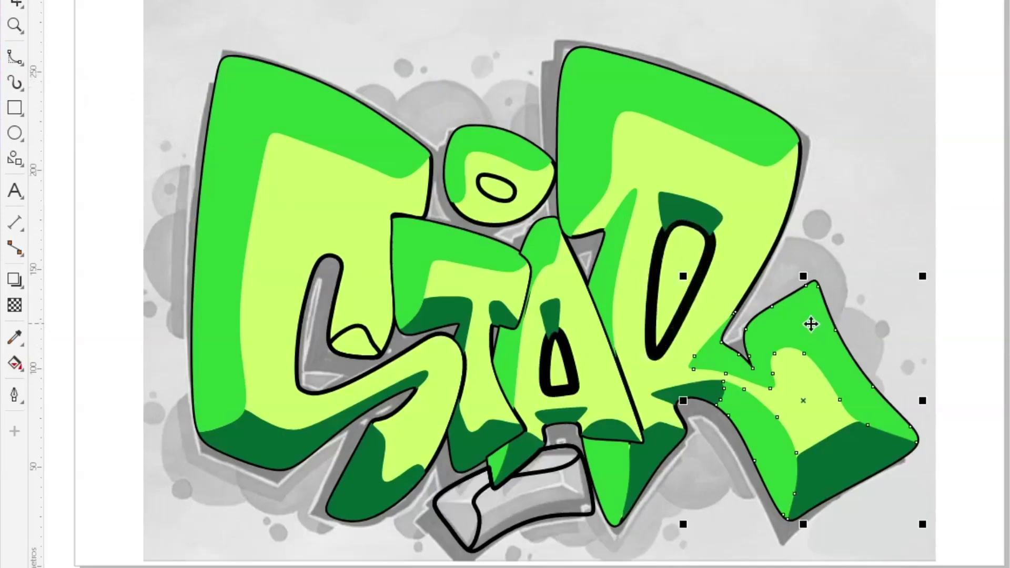